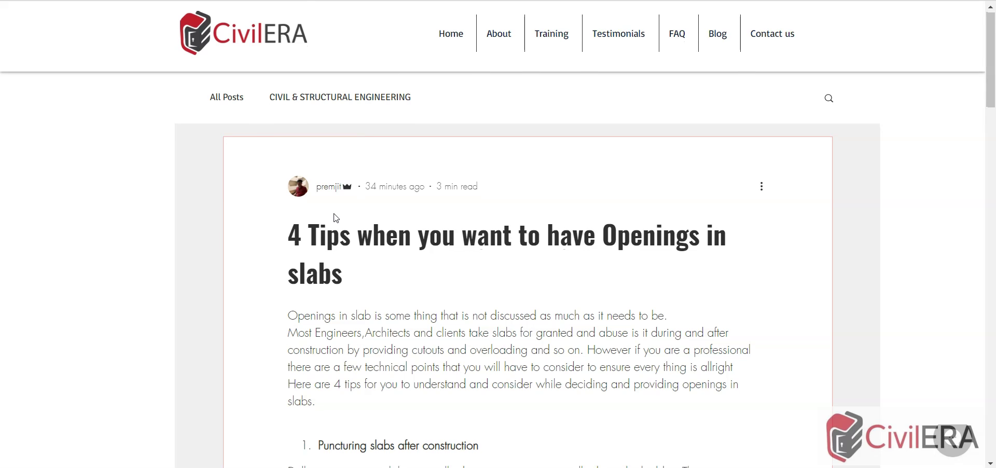
- Read the blog post's introduction and tip 1 on puncturing slabs after construction
{"action": "scroll", "coordinate": [335, 218], "scroll_direction": "down", "scroll_amount": 1}
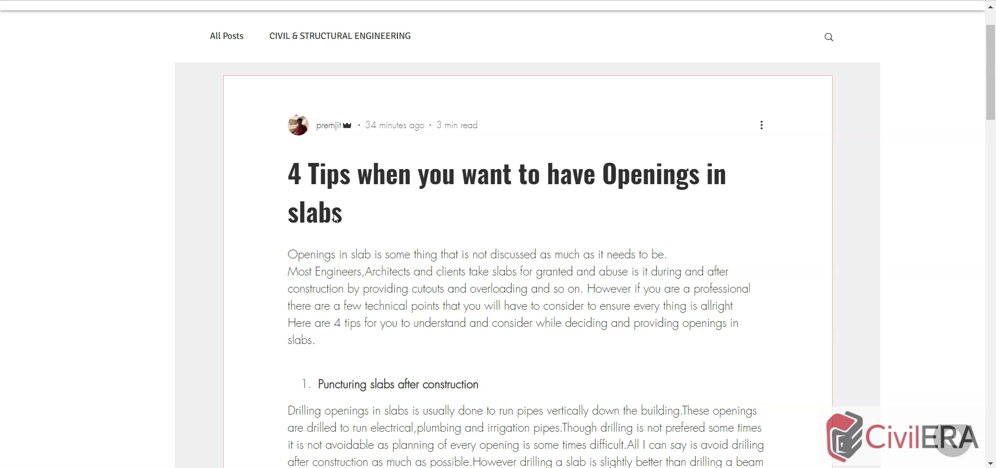
{"action": "scroll", "coordinate": [334, 213], "scroll_direction": "down", "scroll_amount": 4}
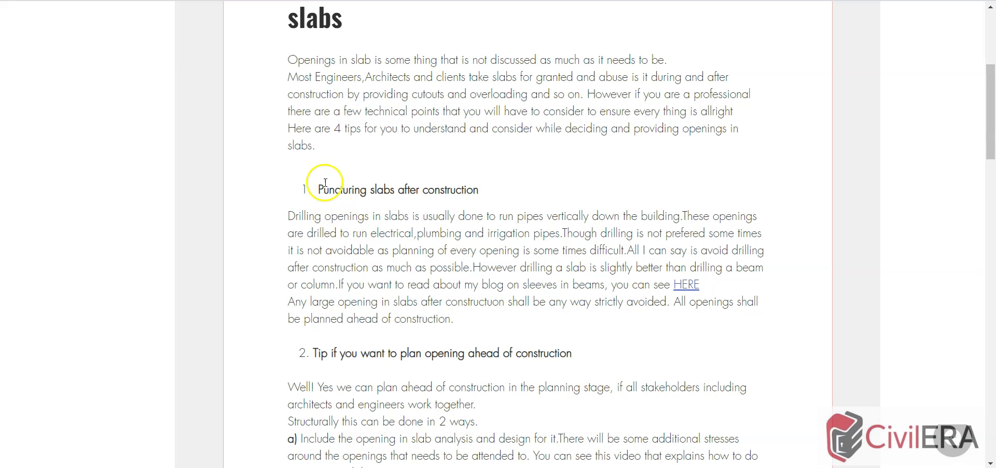
{"action": "scroll", "coordinate": [326, 162], "scroll_direction": "down", "scroll_amount": 1}
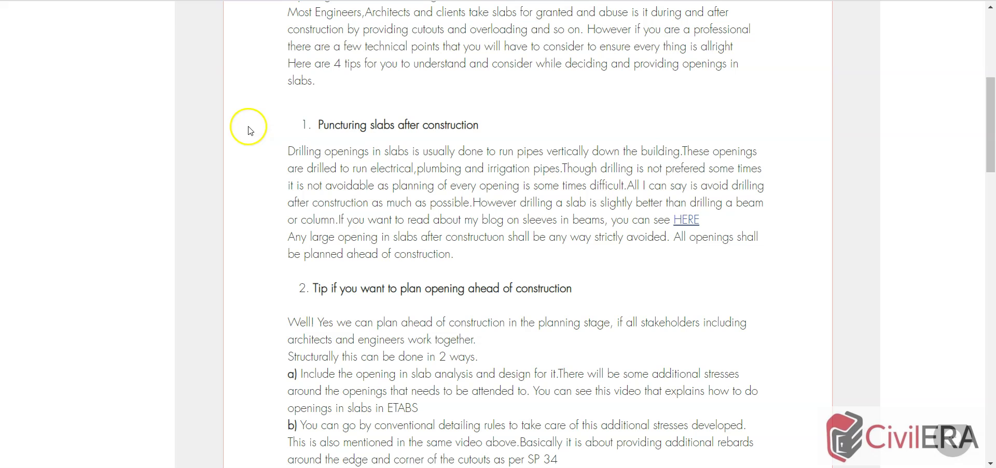
{"action": "scroll", "coordinate": [266, 107], "scroll_direction": "up", "scroll_amount": 5}
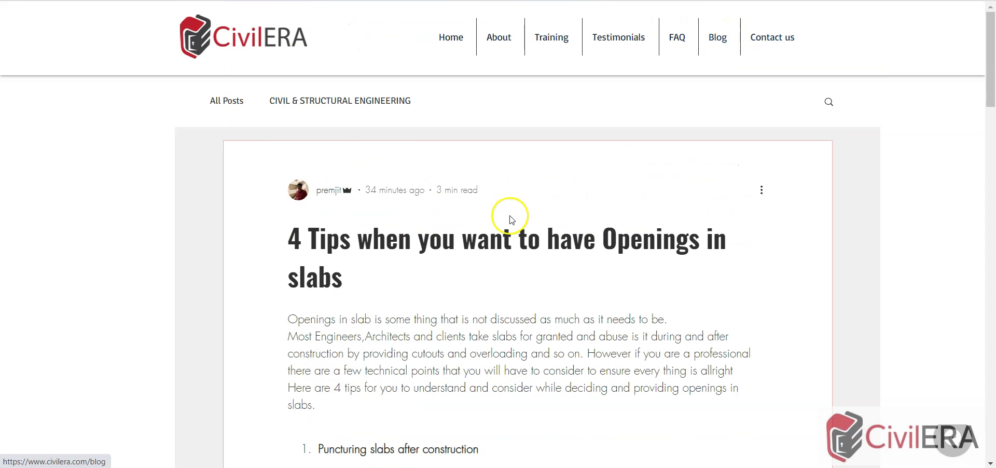
{"action": "scroll", "coordinate": [509, 214], "scroll_direction": "down", "scroll_amount": 3}
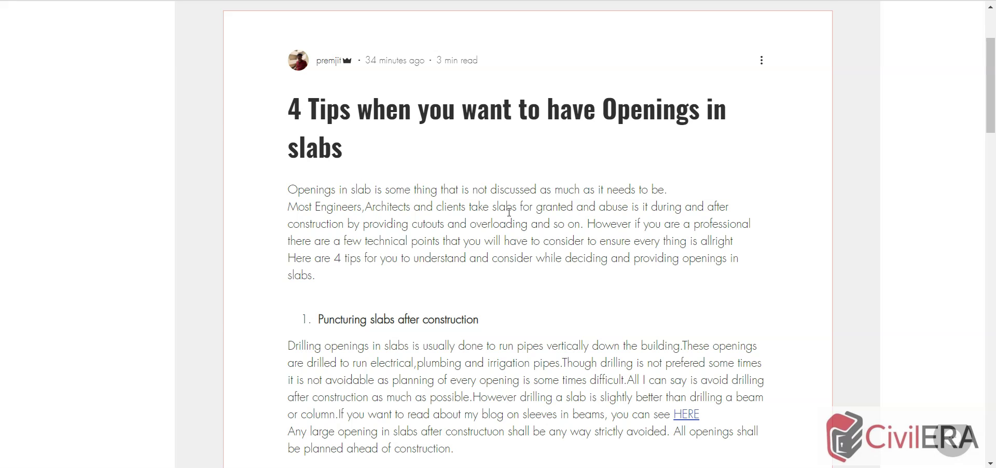
{"action": "scroll", "coordinate": [509, 211], "scroll_direction": "down", "scroll_amount": 3}
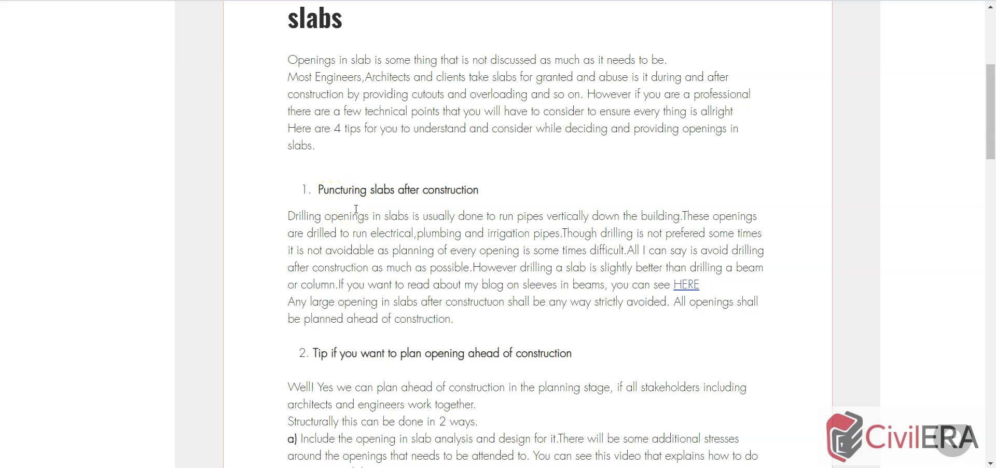
{"action": "scroll", "coordinate": [356, 209], "scroll_direction": "down", "scroll_amount": 1}
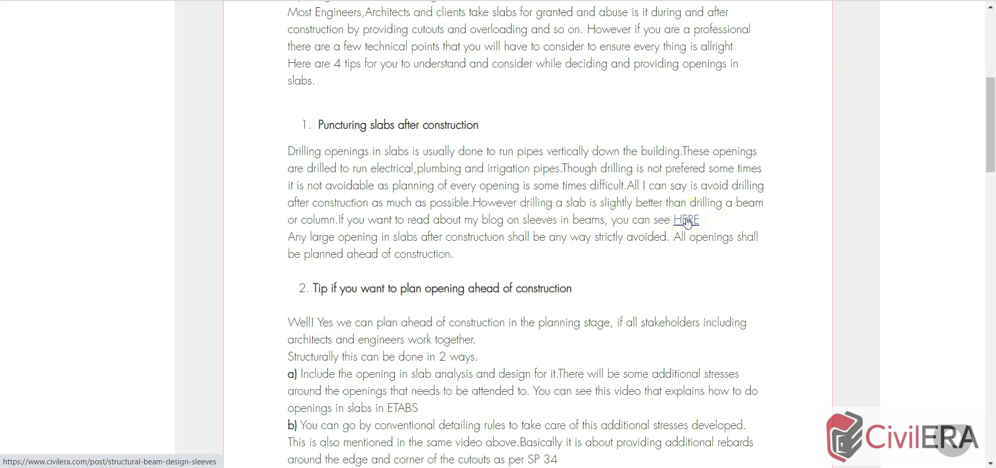
{"action": "scroll", "coordinate": [667, 224], "scroll_direction": "down", "scroll_amount": 1}
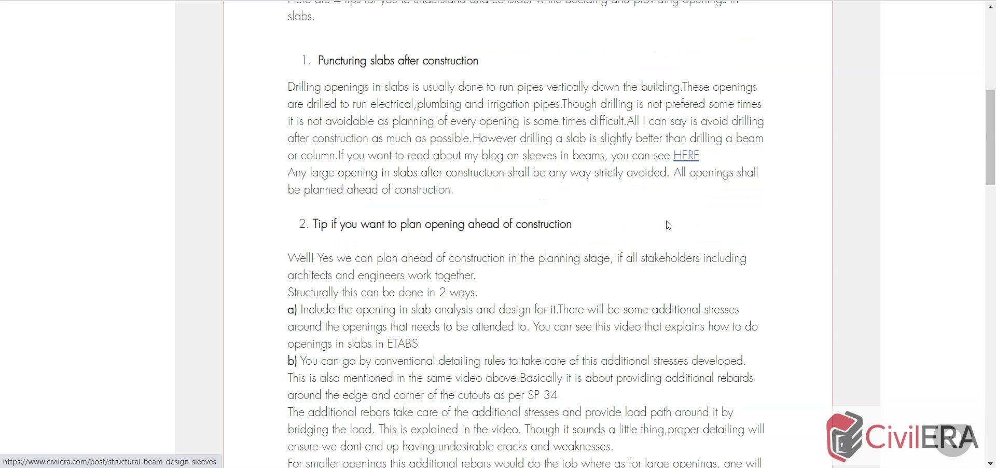
- Read tip 2 on planning slab openings ahead of construction, marking the heading text "if you want to plan opening ahead of construction"
{"action": "scroll", "coordinate": [668, 225], "scroll_direction": "down", "scroll_amount": 1}
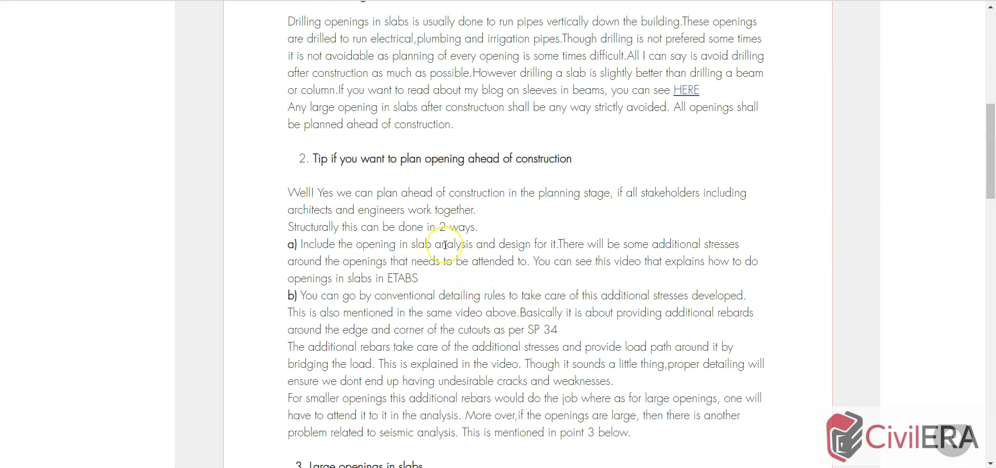
{"action": "scroll", "coordinate": [445, 244], "scroll_direction": "down", "scroll_amount": 1}
{"action": "scroll", "coordinate": [445, 245], "scroll_direction": "down", "scroll_amount": 2}
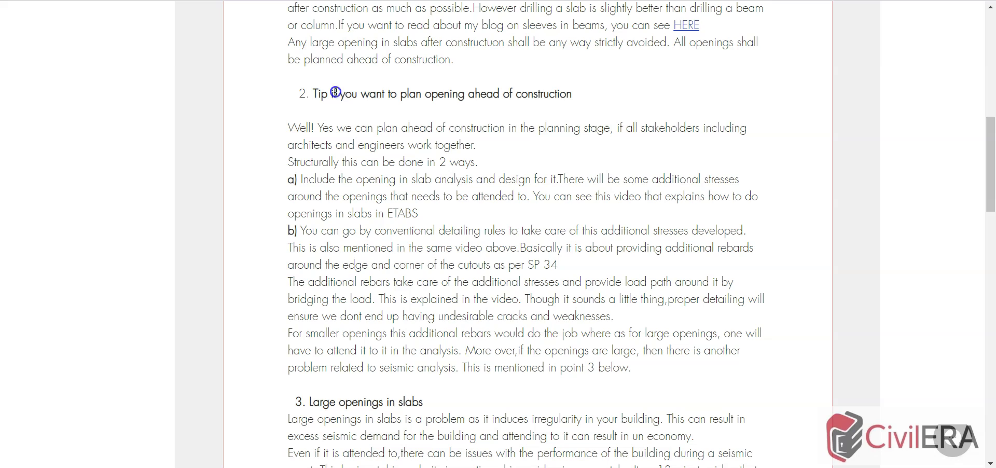
{"action": "left_click_drag", "start_coordinate": [331, 94], "coordinate": [574, 97]}
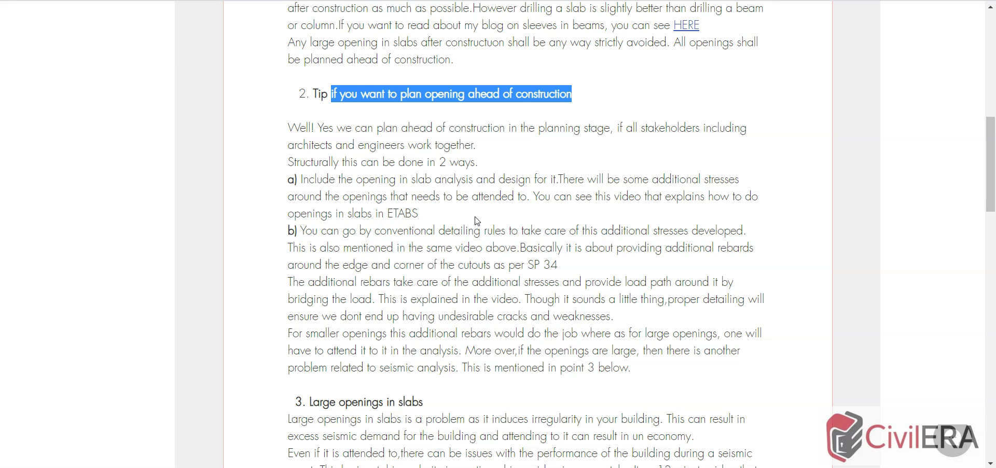
{"action": "scroll", "coordinate": [476, 220], "scroll_direction": "down", "scroll_amount": 3}
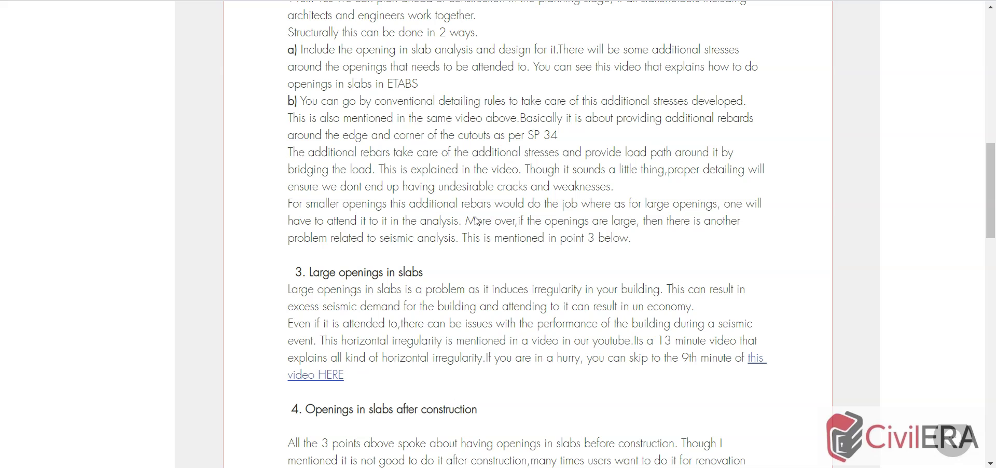
{"action": "left_click", "coordinate": [466, 220]}
{"action": "left_click", "coordinate": [467, 214]}
{"action": "scroll", "coordinate": [466, 214], "scroll_direction": "up", "scroll_amount": 3}
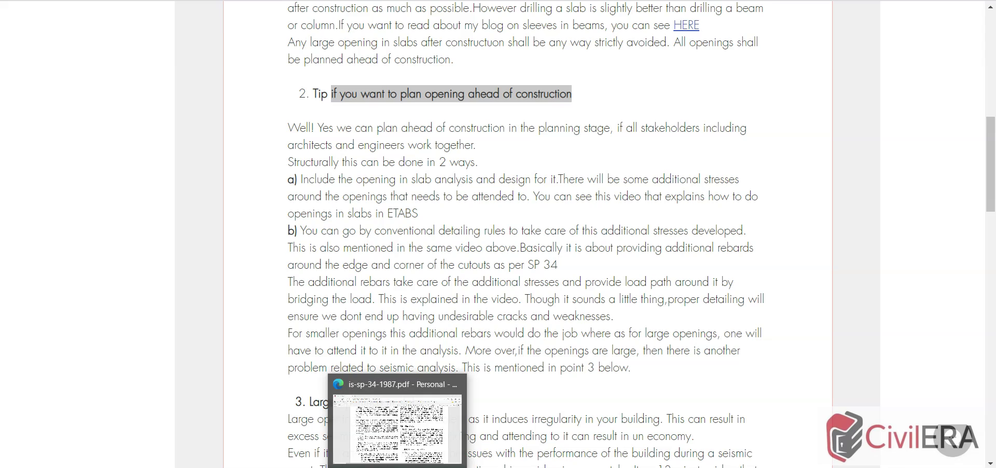
- Switch to the is-sp-34-1987.pdf document, mark the 9.6 "Openings in Slab" heading and read the detailing rules in clause 9.6.1
{"action": "left_click", "coordinate": [483, 415]}
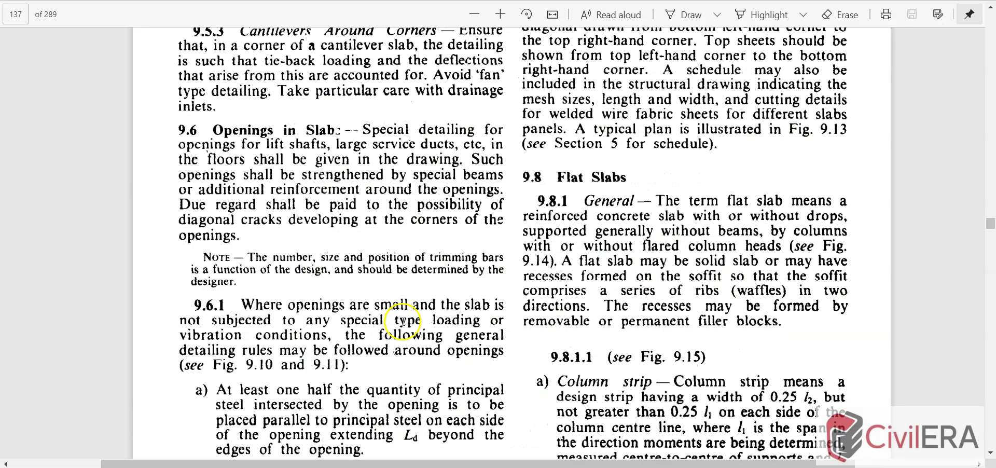
{"action": "left_click", "coordinate": [178, 127]}
{"action": "left_click_drag", "start_coordinate": [214, 128], "coordinate": [367, 126]}
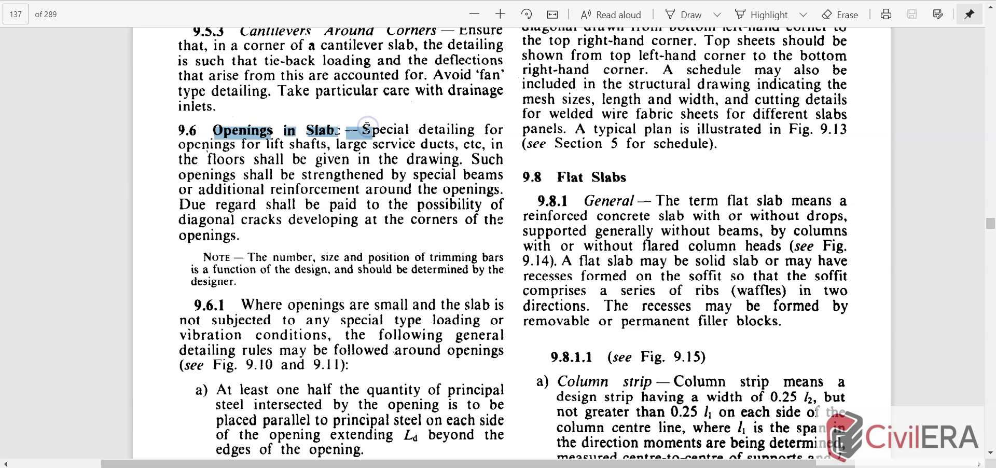
{"action": "scroll", "coordinate": [367, 127], "scroll_direction": "down", "scroll_amount": 3}
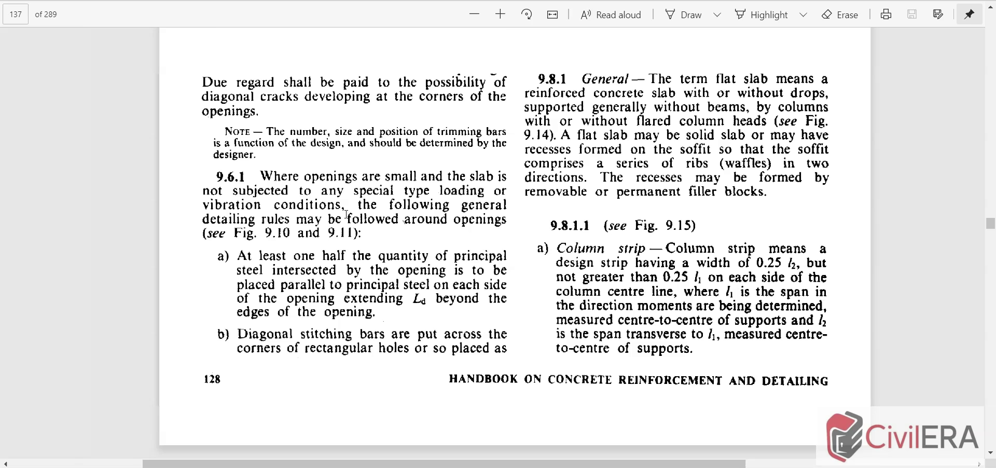
{"action": "scroll", "coordinate": [342, 311], "scroll_direction": "down", "scroll_amount": 2, "text": "ctrl"}
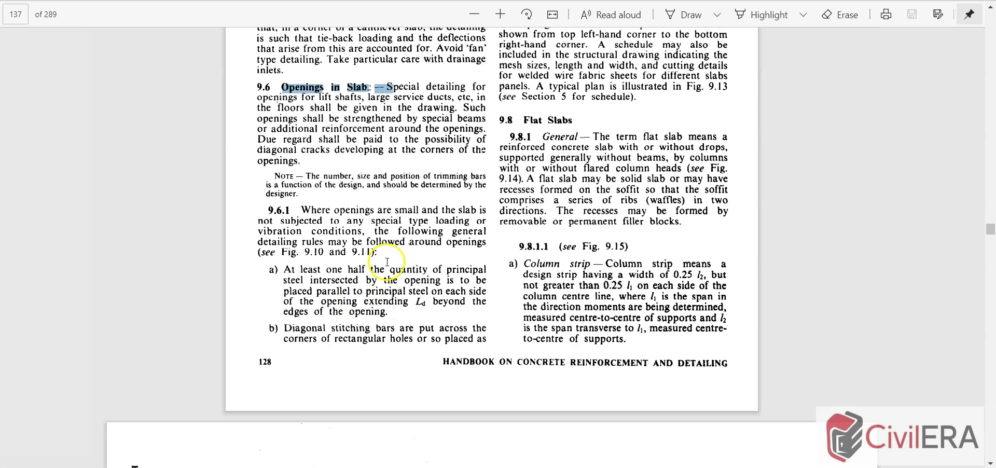
- Go to page 139 and examine Fig. 9.10, the additional reinforcement around a rectangular opening, up close
{"action": "scroll", "coordinate": [387, 261], "scroll_direction": "down", "scroll_amount": 3}
{"action": "scroll", "coordinate": [387, 261], "scroll_direction": "down", "scroll_amount": 10}
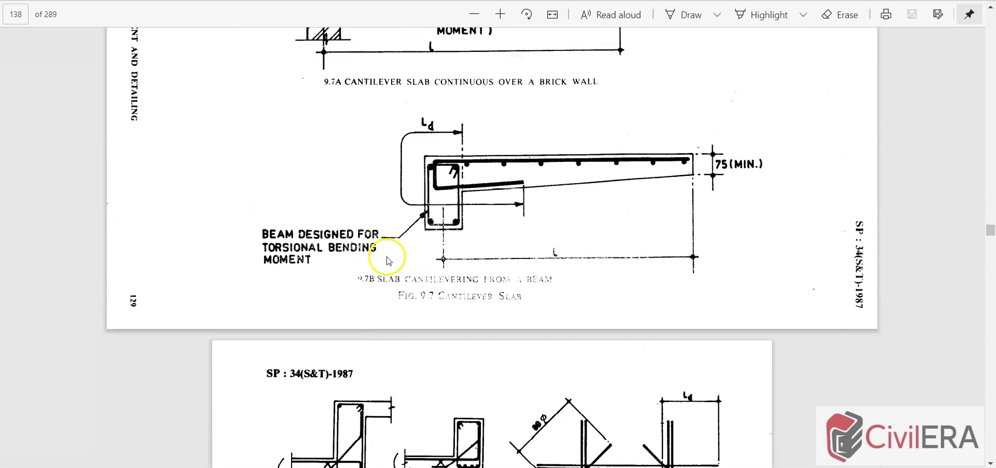
{"action": "scroll", "coordinate": [386, 262], "scroll_direction": "down", "scroll_amount": 3}
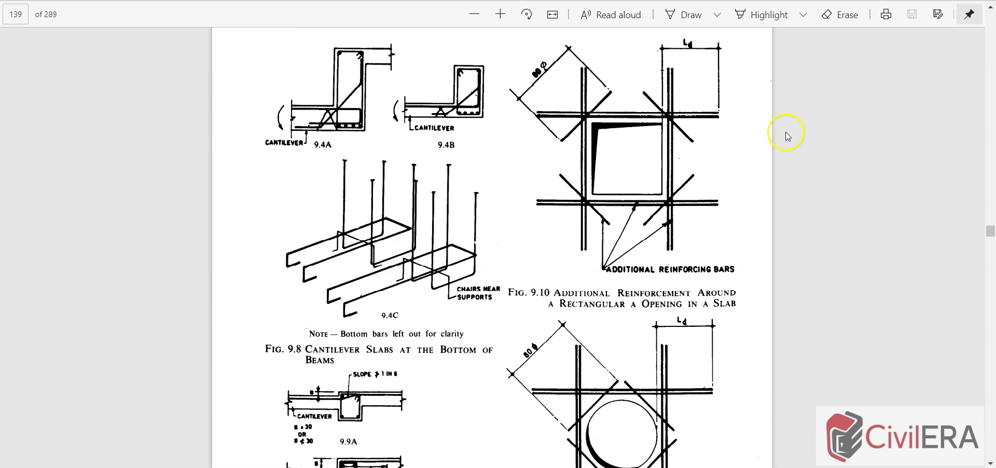
{"action": "scroll", "coordinate": [784, 134], "scroll_direction": "up", "scroll_amount": 1, "text": "ctrl"}
{"action": "scroll", "coordinate": [755, 151], "scroll_direction": "up", "scroll_amount": 1, "text": "ctrl"}
{"action": "scroll", "coordinate": [596, 226], "scroll_direction": "up", "scroll_amount": 1, "text": "ctrl"}
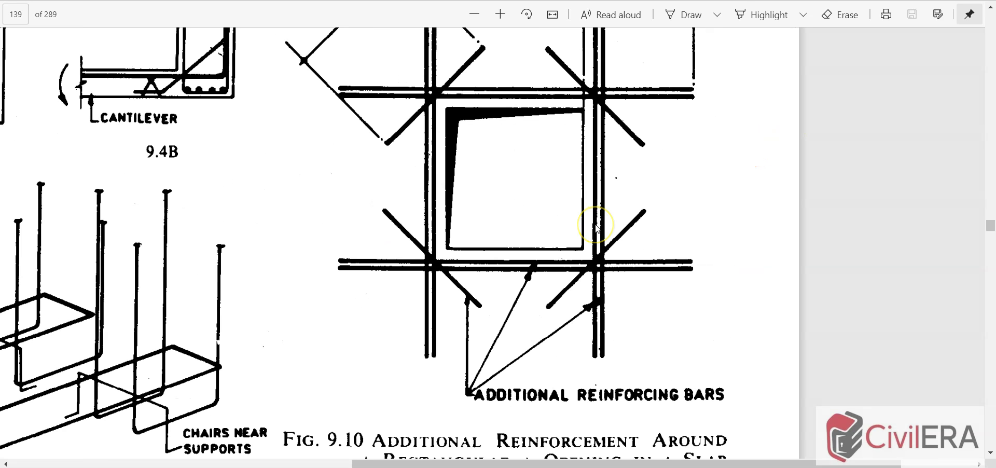
{"action": "scroll", "coordinate": [596, 225], "scroll_direction": "up", "scroll_amount": 1}
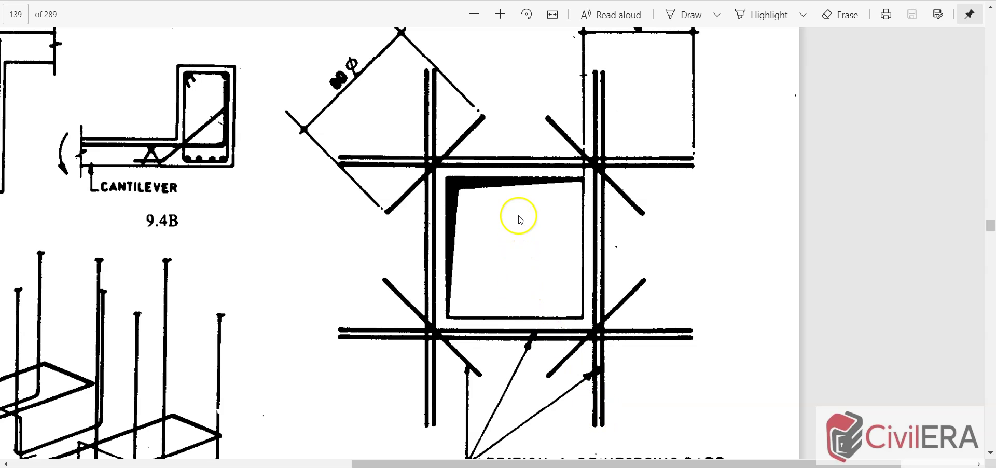
{"action": "scroll", "coordinate": [519, 216], "scroll_direction": "down", "scroll_amount": 3, "text": "ctrl"}
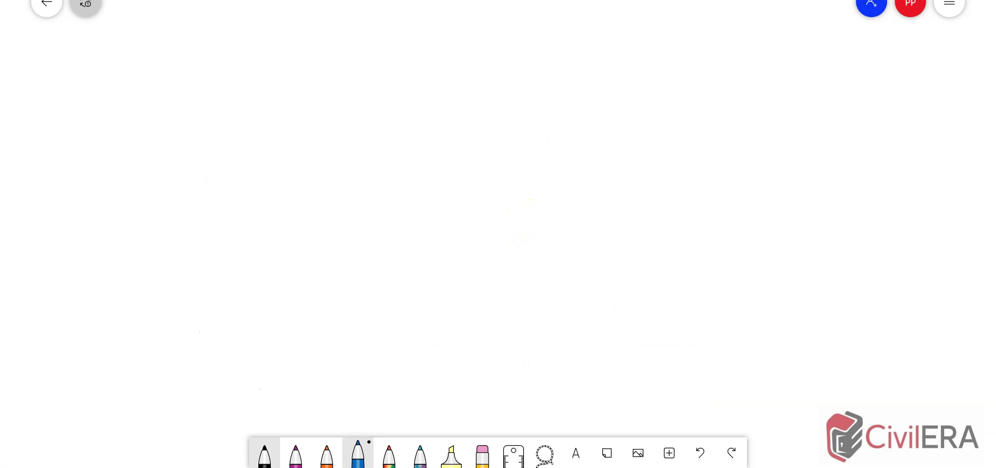
- On the whiteboard, sketch a large black rectangular slab outline with a small orange square opening in its upper right area
{"action": "left_click", "coordinate": [264, 453]}
{"action": "left_click_drag", "start_coordinate": [535, 137], "coordinate": [547, 367]}
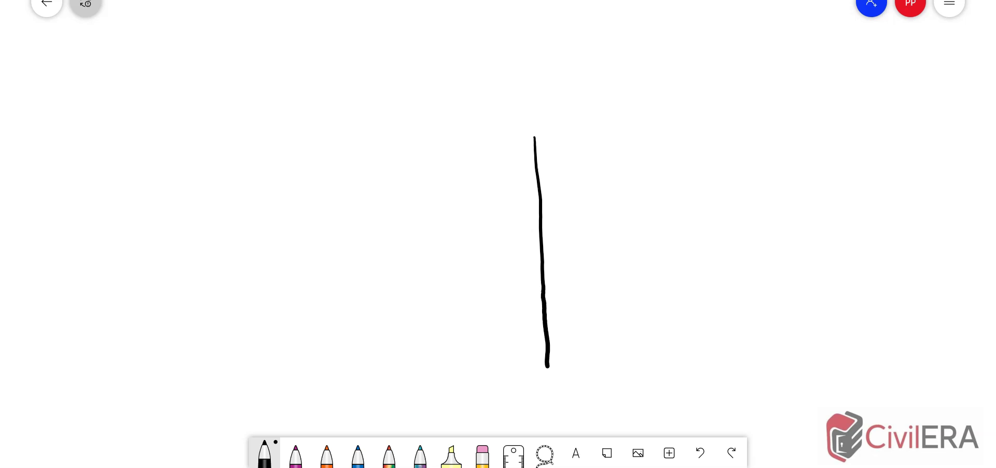
{"action": "mouse_move", "coordinate": [533, 145]}
{"action": "left_mouse_down"}
{"action": "mouse_move", "coordinate": [593, 82]}
{"action": "mouse_move", "coordinate": [778, 196]}
{"action": "mouse_move", "coordinate": [762, 358]}
{"action": "mouse_move", "coordinate": [556, 378]}
{"action": "mouse_move", "coordinate": [585, 379]}
{"action": "left_mouse_up"}
{"action": "left_click", "coordinate": [326, 454]}
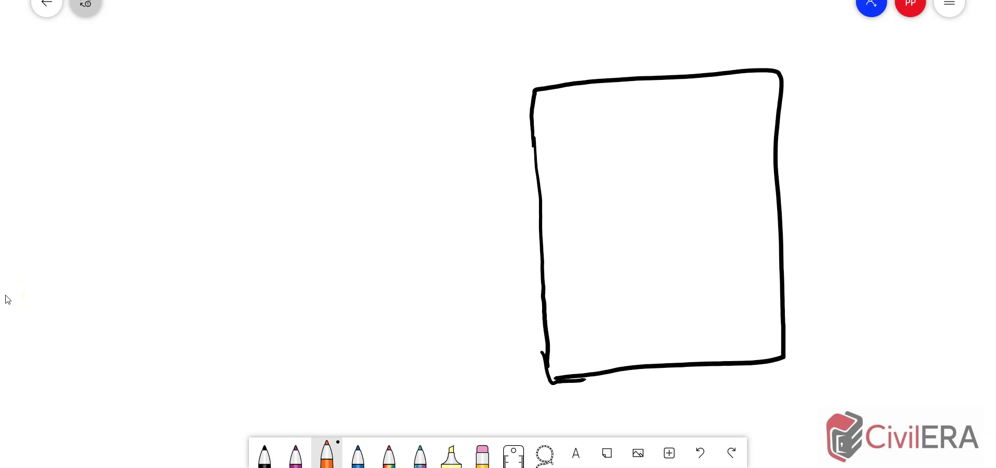
{"action": "mouse_move", "coordinate": [645, 146]}
{"action": "left_mouse_down"}
{"action": "mouse_move", "coordinate": [647, 224]}
{"action": "mouse_move", "coordinate": [732, 156]}
{"action": "mouse_move", "coordinate": [646, 139]}
{"action": "mouse_move", "coordinate": [647, 222]}
{"action": "left_mouse_up"}
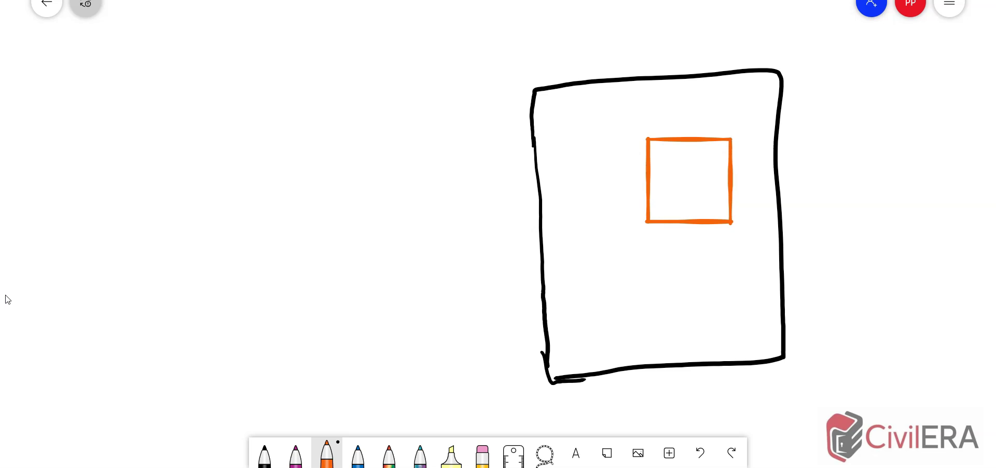
- Draw purple vertical reinforcement bars across the slab, interrupting the two bars that meet the orange opening
{"action": "left_click", "coordinate": [295, 453]}
{"action": "left_click_drag", "start_coordinate": [560, 106], "coordinate": [574, 349]}
{"action": "left_click_drag", "start_coordinate": [608, 109], "coordinate": [623, 344]}
{"action": "left_click_drag", "start_coordinate": [672, 79], "coordinate": [674, 130]}
{"action": "left_click_drag", "start_coordinate": [677, 231], "coordinate": [687, 361]}
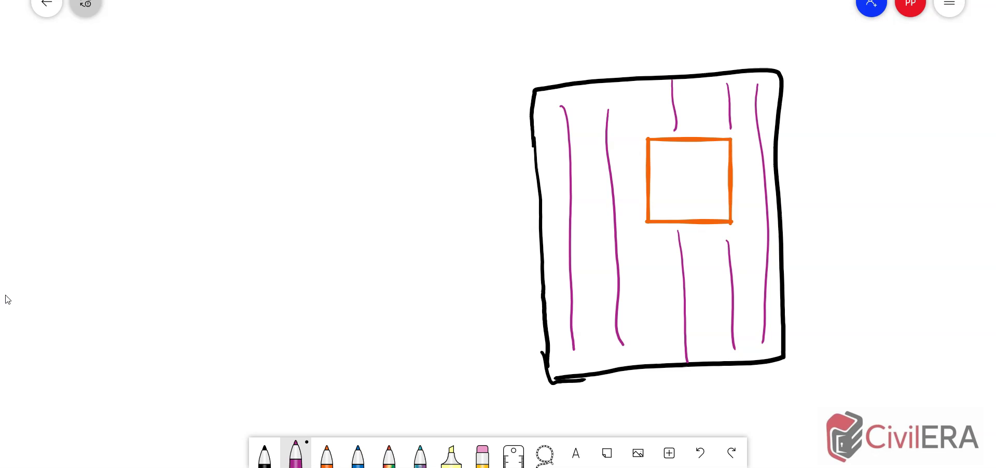
- Write "8@200" in purple beside the slab and mark the spacing between the two cut bars with facing arrows
{"action": "mouse_move", "coordinate": [841, 292]}
{"action": "left_mouse_down"}
{"action": "mouse_move", "coordinate": [832, 290]}
{"action": "mouse_move", "coordinate": [897, 311]}
{"action": "mouse_move", "coordinate": [908, 297]}
{"action": "mouse_move", "coordinate": [925, 304]}
{"action": "left_mouse_up"}
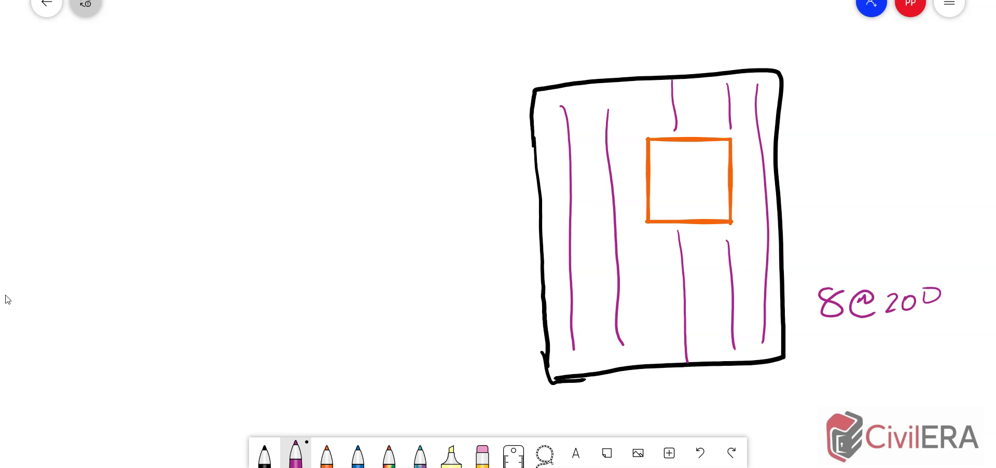
{"action": "mouse_move", "coordinate": [666, 298]}
{"action": "left_mouse_down"}
{"action": "mouse_move", "coordinate": [686, 298]}
{"action": "mouse_move", "coordinate": [679, 306]}
{"action": "left_mouse_up"}
{"action": "mouse_move", "coordinate": [738, 287]}
{"action": "left_mouse_down"}
{"action": "mouse_move", "coordinate": [735, 297]}
{"action": "mouse_move", "coordinate": [749, 292]}
{"action": "left_mouse_up"}
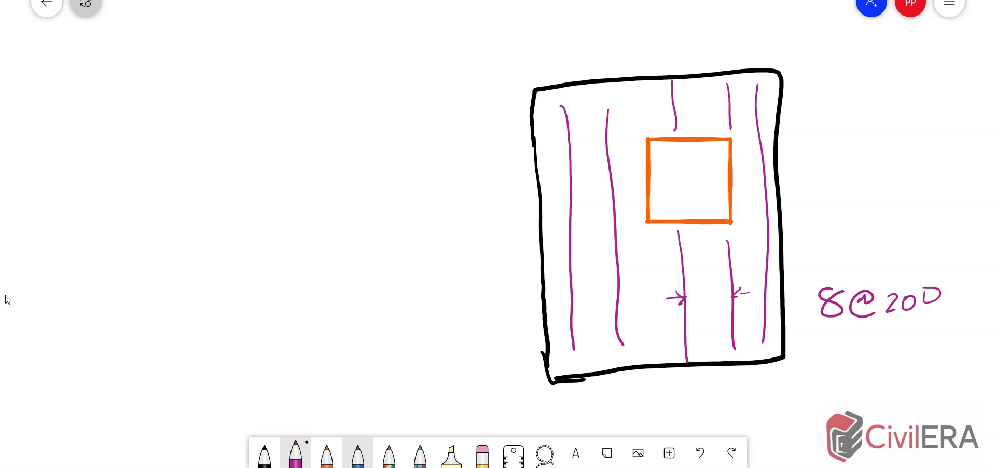
- Draw thick blue additional reinforcement bars along all four sides of the orange opening
{"action": "left_click", "coordinate": [358, 454]}
{"action": "mouse_move", "coordinate": [637, 112]}
{"action": "left_mouse_down"}
{"action": "mouse_move", "coordinate": [645, 249]}
{"action": "mouse_move", "coordinate": [639, 96]}
{"action": "mouse_move", "coordinate": [649, 274]}
{"action": "left_mouse_up"}
{"action": "left_click_drag", "start_coordinate": [733, 95], "coordinate": [747, 247]}
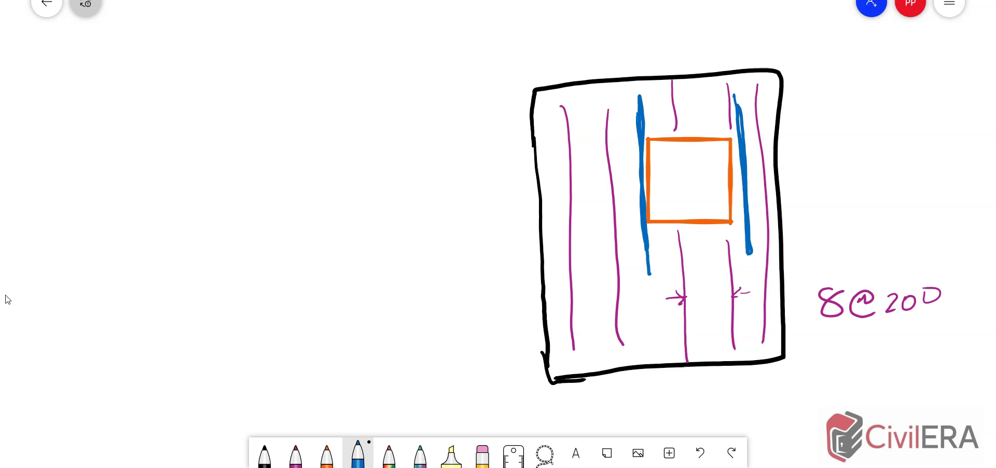
{"action": "mouse_move", "coordinate": [591, 136]}
{"action": "left_mouse_down"}
{"action": "mouse_move", "coordinate": [764, 125]}
{"action": "mouse_move", "coordinate": [591, 135]}
{"action": "mouse_move", "coordinate": [788, 124]}
{"action": "mouse_move", "coordinate": [607, 132]}
{"action": "left_mouse_up"}
{"action": "mouse_move", "coordinate": [616, 235]}
{"action": "left_mouse_down"}
{"action": "mouse_move", "coordinate": [787, 226]}
{"action": "mouse_move", "coordinate": [579, 239]}
{"action": "left_mouse_up"}
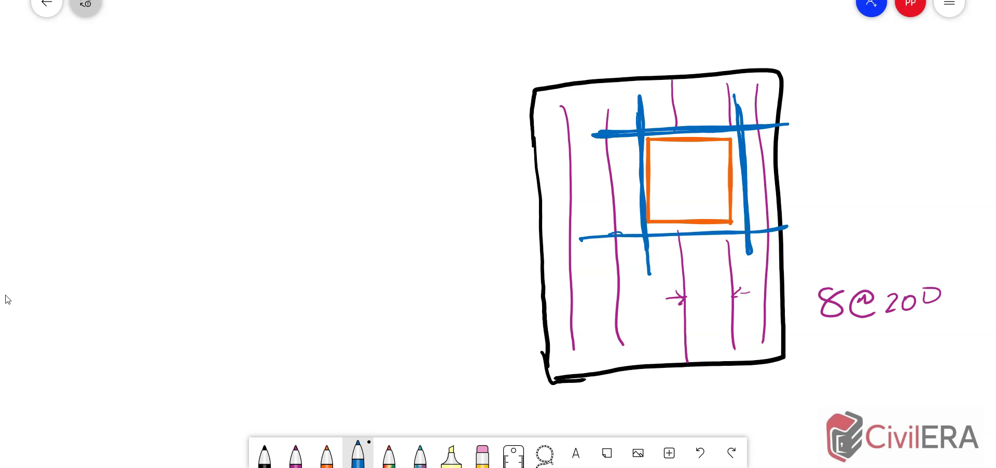
- Add a blue vertical bar between the two cut bars below the opening and write "1 1/2" in blue beside the slab
{"action": "left_click_drag", "start_coordinate": [701, 243], "coordinate": [714, 348]}
{"action": "mouse_move", "coordinate": [877, 185]}
{"action": "left_mouse_down"}
{"action": "mouse_move", "coordinate": [878, 206]}
{"action": "mouse_move", "coordinate": [900, 201]}
{"action": "mouse_move", "coordinate": [901, 210]}
{"action": "left_mouse_up"}
{"action": "left_click_drag", "start_coordinate": [913, 200], "coordinate": [931, 212]}
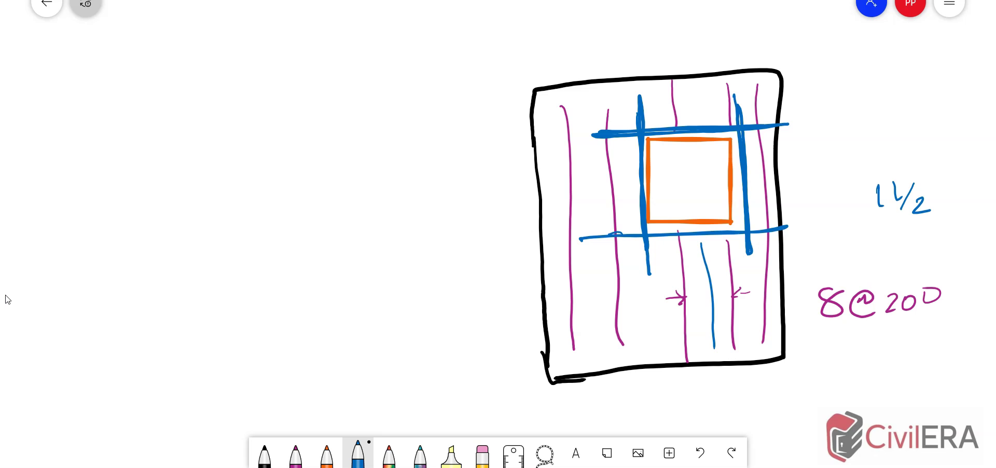
- Double the blue vertical bars on both sides of the opening with extra strokes
{"action": "left_click_drag", "start_coordinate": [641, 111], "coordinate": [648, 268]}
{"action": "left_click_drag", "start_coordinate": [734, 95], "coordinate": [756, 254]}
{"action": "left_click_drag", "start_coordinate": [751, 199], "coordinate": [756, 256]}
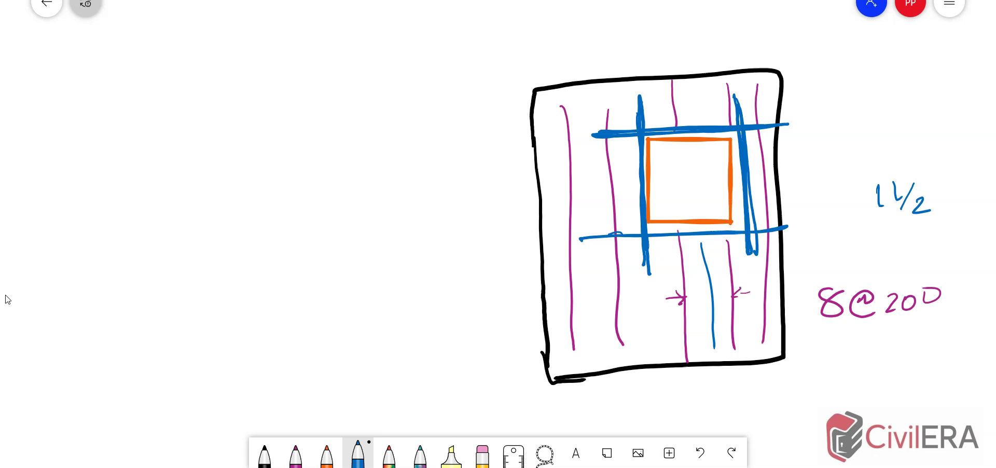
{"action": "left_click_drag", "start_coordinate": [635, 106], "coordinate": [638, 212]}
{"action": "left_click", "coordinate": [30, 358]}
- Draw a short blue horizontal line beside the opening and blue diagonal bars across the opening's four corners
{"action": "left_click_drag", "start_coordinate": [553, 161], "coordinate": [633, 157]}
{"action": "left_click_drag", "start_coordinate": [676, 103], "coordinate": [614, 176]}
{"action": "left_click_drag", "start_coordinate": [617, 220], "coordinate": [682, 272]}
{"action": "left_click_drag", "start_coordinate": [615, 212], "coordinate": [674, 264]}
{"action": "left_click_drag", "start_coordinate": [774, 206], "coordinate": [727, 283]}
{"action": "mouse_move", "coordinate": [710, 107]}
{"action": "left_mouse_down"}
{"action": "mouse_move", "coordinate": [753, 136]}
{"action": "mouse_move", "coordinate": [706, 104]}
{"action": "left_mouse_up"}
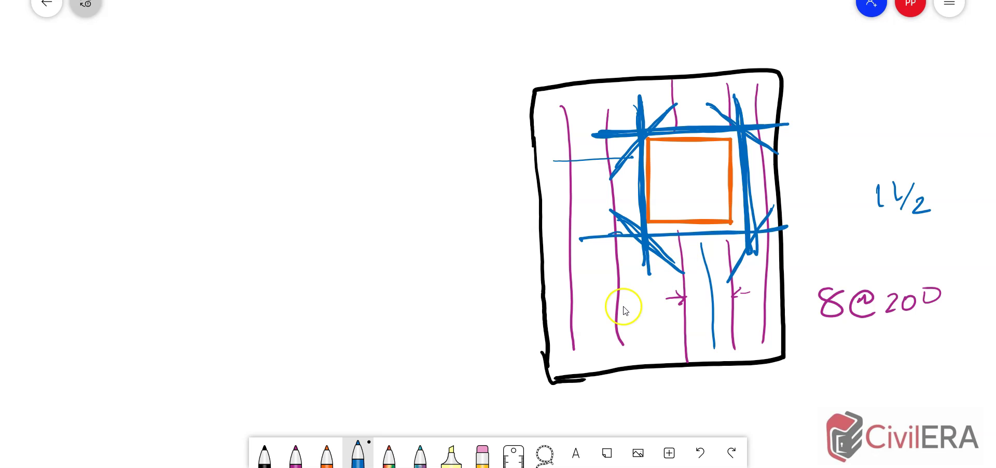
- Switch back to the SP 34 document and return to the opening rules in clause 9.6.1 on page 137
{"action": "key", "text": "alt+Tab"}
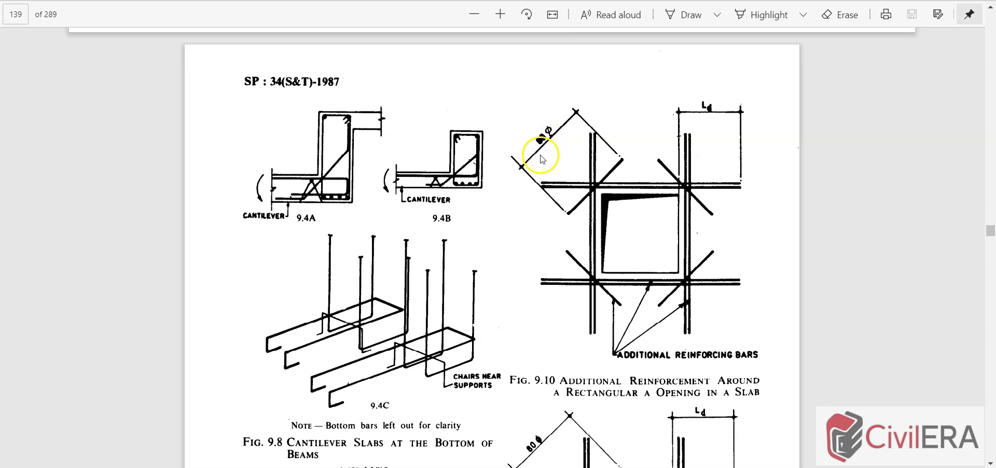
{"action": "scroll", "coordinate": [536, 163], "scroll_direction": "up", "scroll_amount": 5}
{"action": "scroll", "coordinate": [535, 164], "scroll_direction": "up", "scroll_amount": 13}
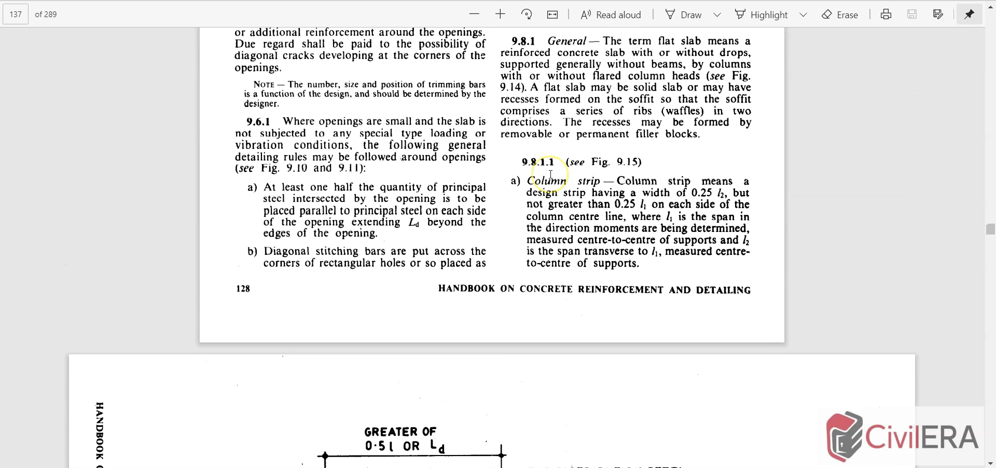
- Mark the key phrases of rule a) on half the principal steel beside the opening and of rule b) on diagonal stitching bars
{"action": "left_click_drag", "start_coordinate": [281, 188], "coordinate": [393, 185]}
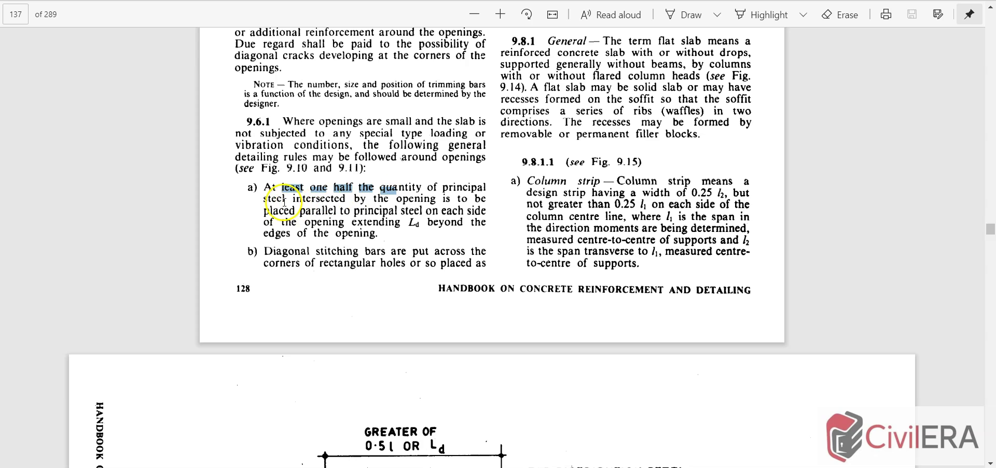
{"action": "left_click_drag", "start_coordinate": [281, 199], "coordinate": [478, 204]}
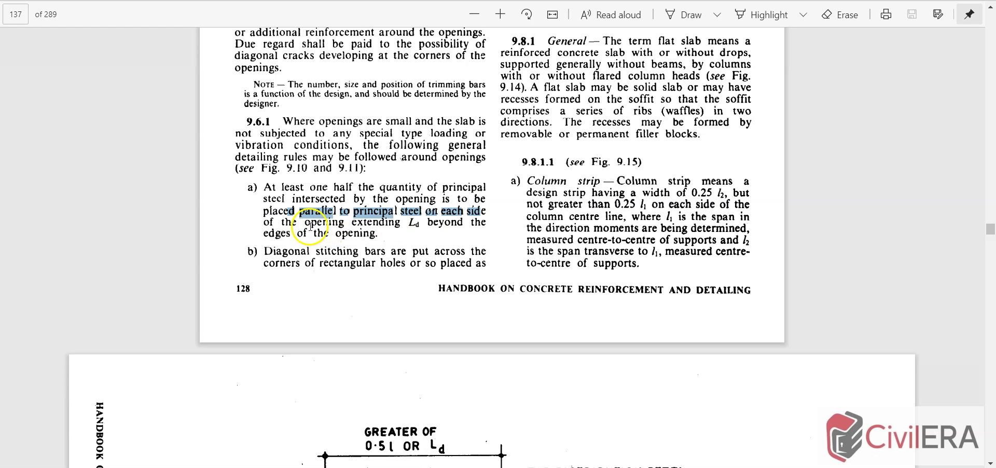
{"action": "left_click_drag", "start_coordinate": [391, 222], "coordinate": [444, 222]}
{"action": "left_click_drag", "start_coordinate": [300, 237], "coordinate": [357, 234]}
{"action": "left_click_drag", "start_coordinate": [275, 254], "coordinate": [463, 255]}
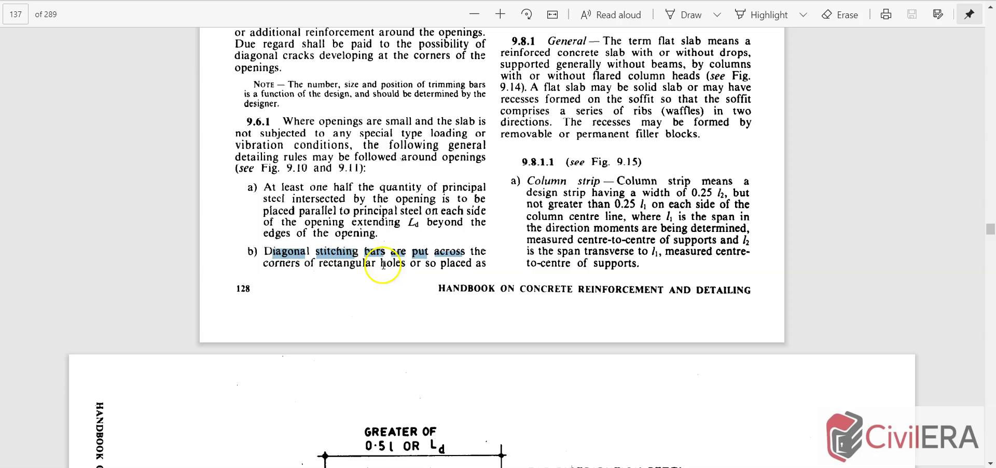
- Mark the rest of rule b) on the 150 mm thickness limit, bar diameter and 80-diameter length, plus the note on insignificant openings
{"action": "scroll", "coordinate": [440, 263], "scroll_direction": "up", "scroll_amount": 10}
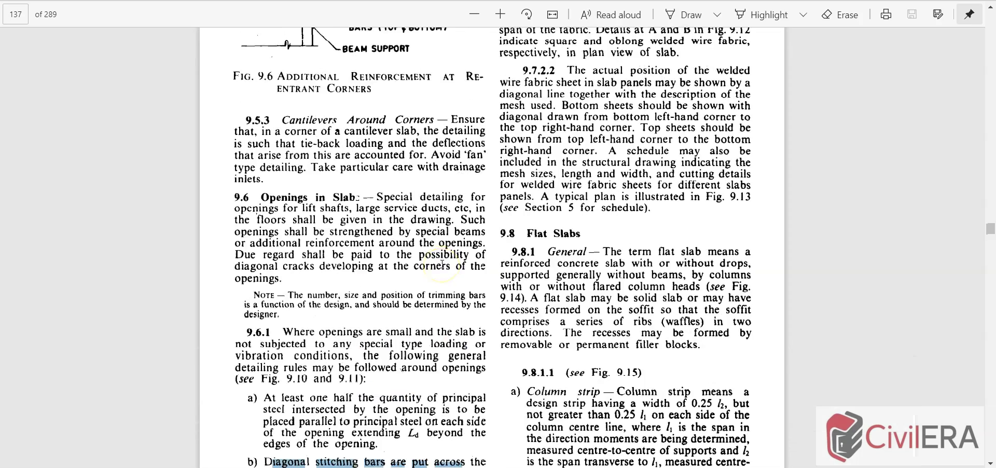
{"action": "scroll", "coordinate": [572, 200], "scroll_direction": "up", "scroll_amount": 4}
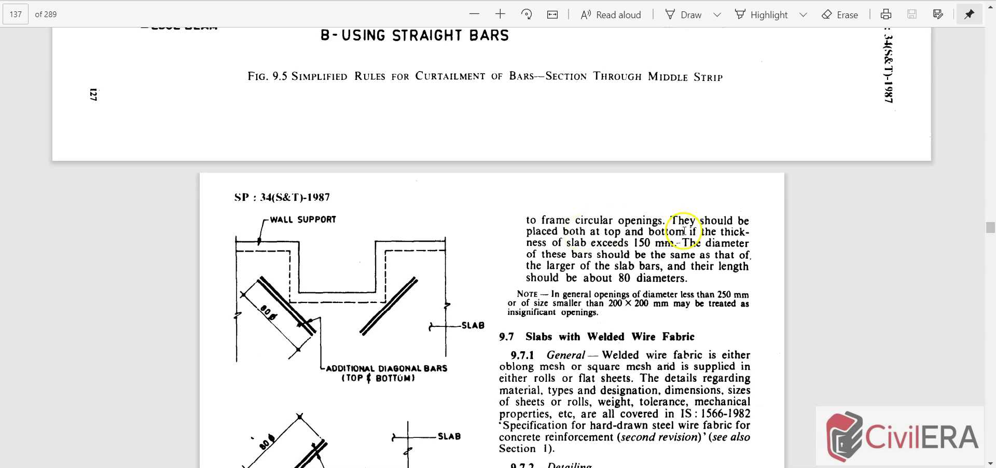
{"action": "left_click_drag", "start_coordinate": [596, 242], "coordinate": [662, 240]}
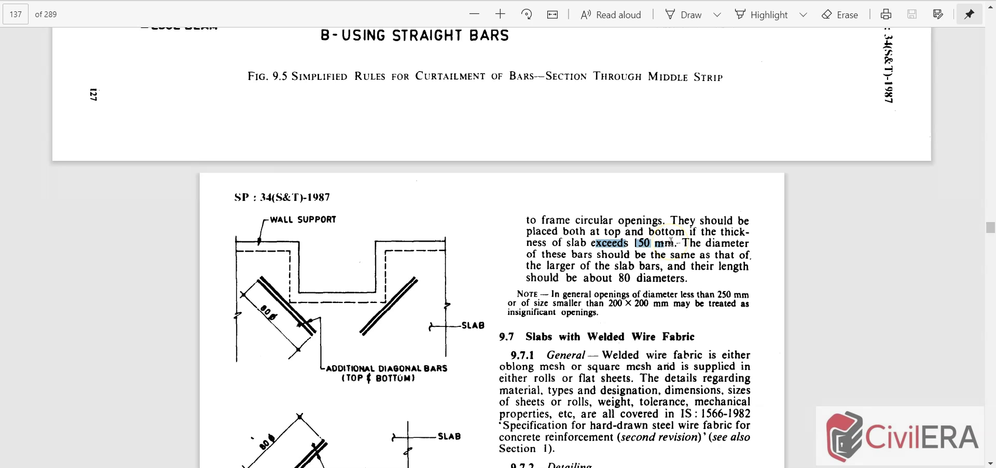
{"action": "left_click_drag", "start_coordinate": [555, 255], "coordinate": [709, 256]}
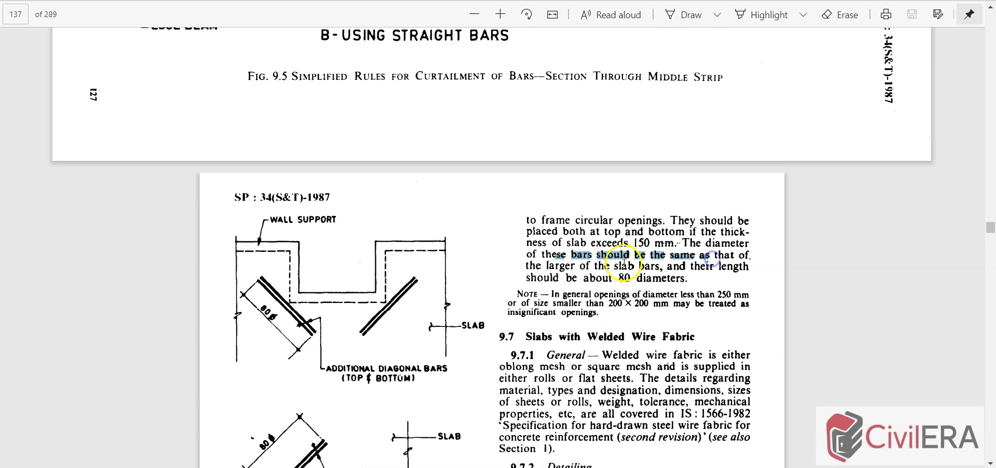
{"action": "left_click_drag", "start_coordinate": [580, 266], "coordinate": [663, 267]}
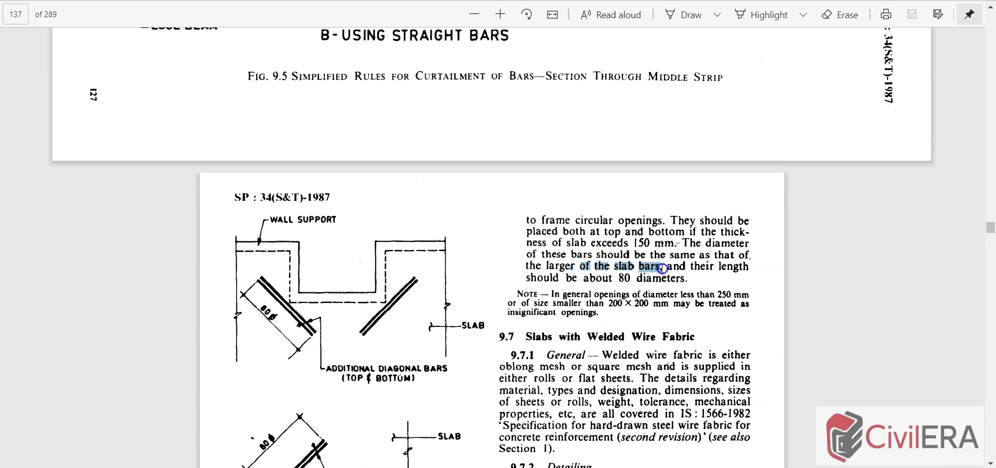
{"action": "left_click_drag", "start_coordinate": [551, 278], "coordinate": [673, 276]}
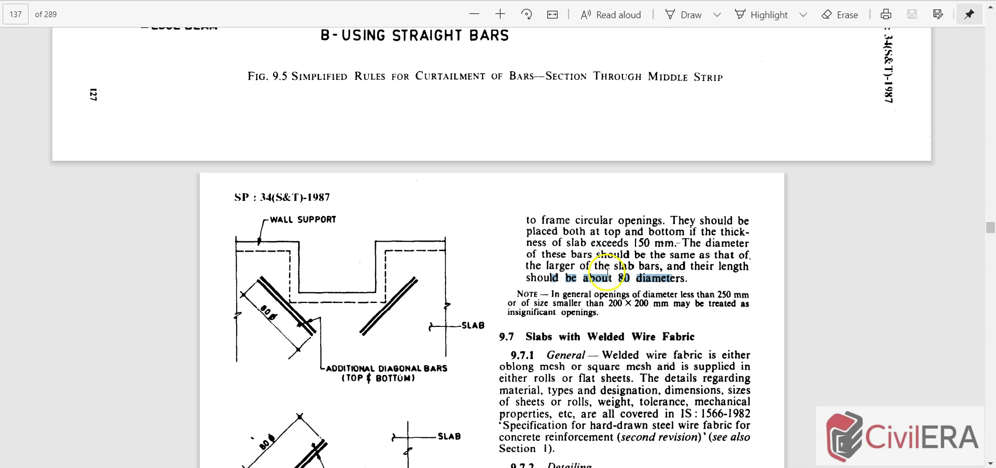
{"action": "left_click_drag", "start_coordinate": [513, 294], "coordinate": [597, 309]}
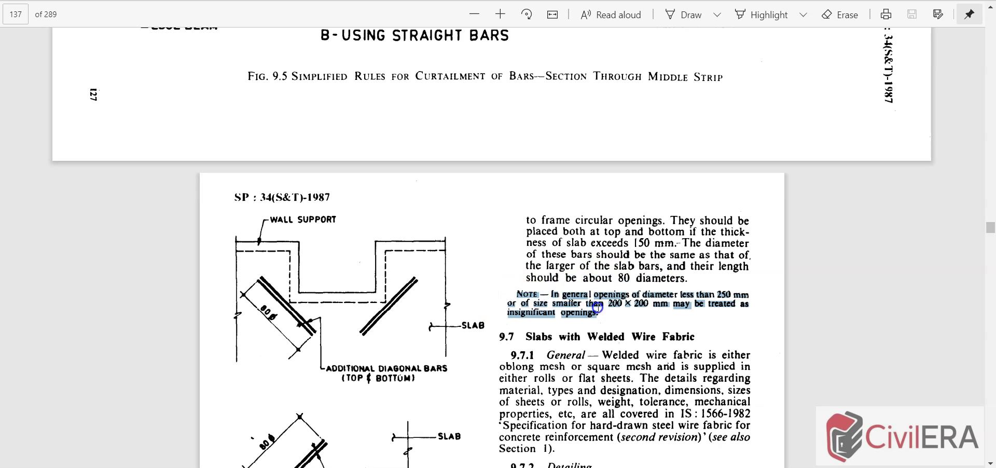
- Switch to the blog post and mark the words about additional rebars taking care of the additional stresses
{"action": "left_click", "coordinate": [568, 307]}
{"action": "left_click", "coordinate": [146, 113]}
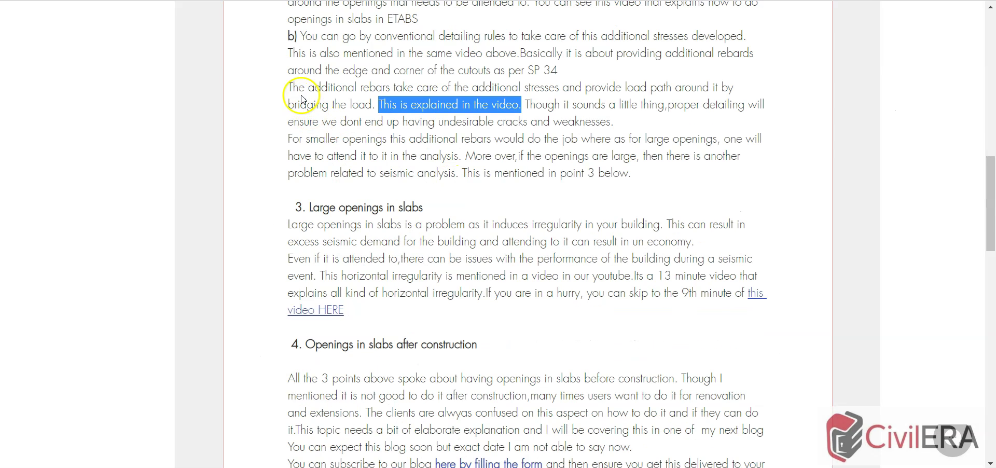
{"action": "left_click_drag", "start_coordinate": [306, 88], "coordinate": [408, 88]}
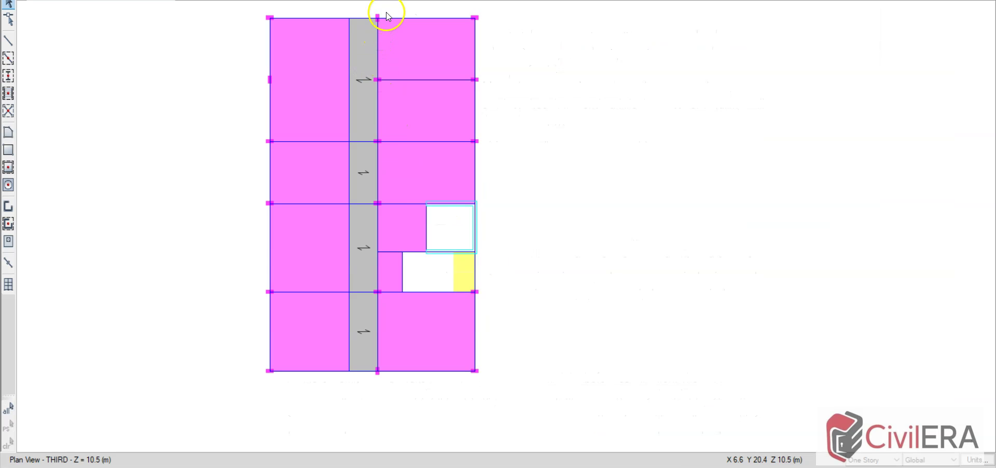
- Switch to the ETABS THIRD plan view and inspect the upper-right slab panel by selecting and deselecting it
{"action": "scroll", "coordinate": [386, 12], "scroll_direction": "up", "scroll_amount": 2}
{"action": "key", "text": "ctrl+shift+a"}
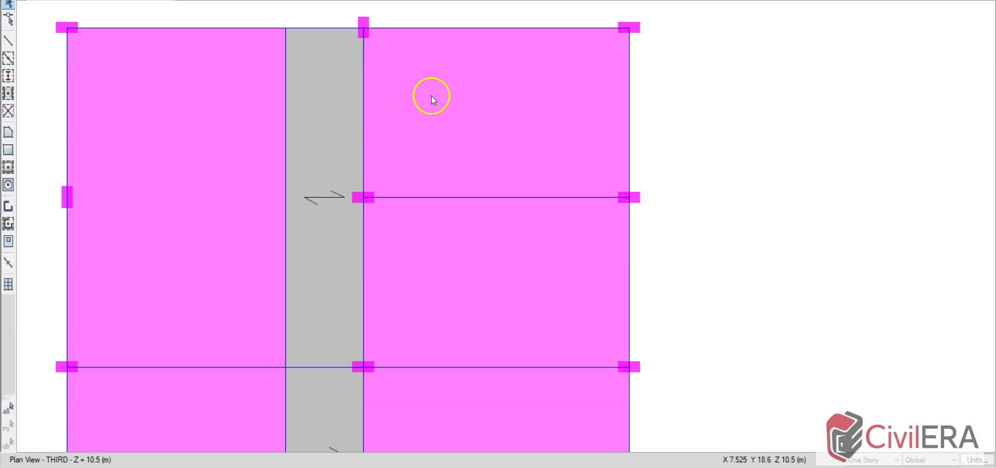
{"action": "left_click", "coordinate": [453, 95]}
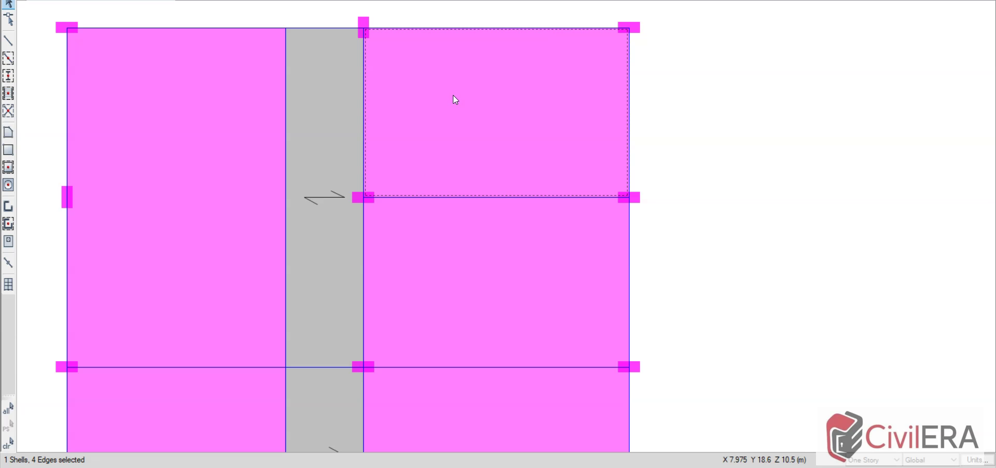
{"action": "left_click", "coordinate": [453, 95]}
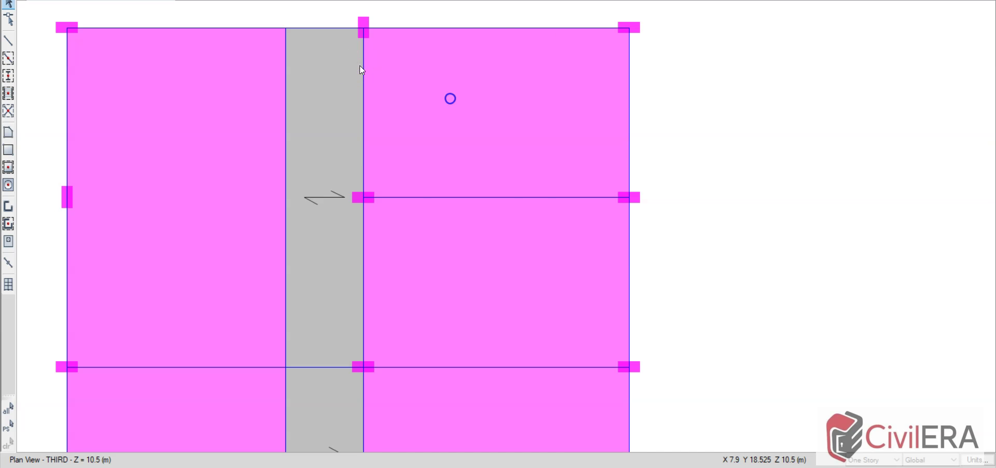
{"action": "left_click", "coordinate": [450, 99]}
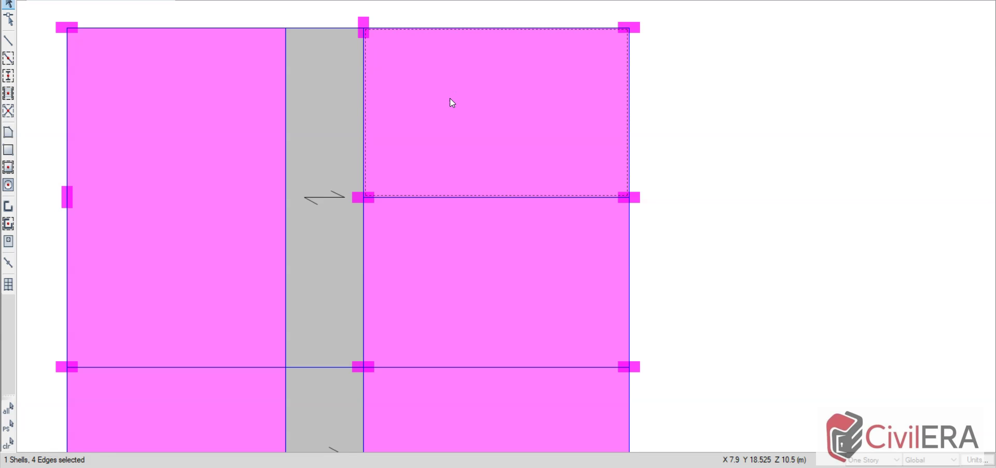
{"action": "left_click", "coordinate": [449, 98]}
{"action": "left_click", "coordinate": [301, 90]}
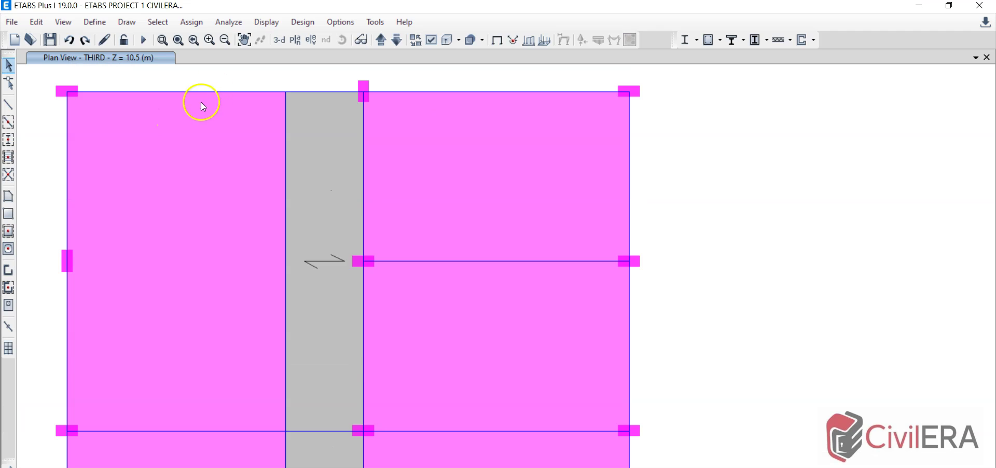
- Start drawing a floor area with its property set to Opening, keeping the upper-left slab corner clear for drawing
{"action": "left_click", "coordinate": [125, 27]}
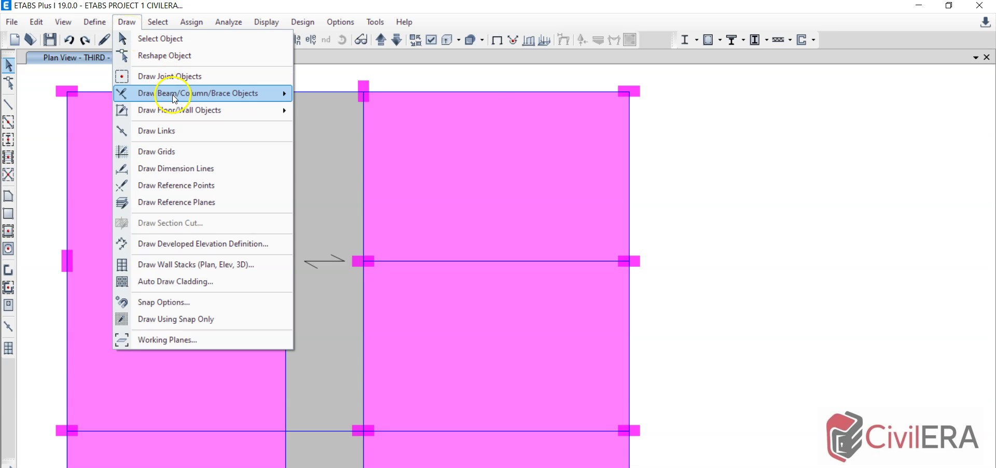
{"action": "mouse_move", "coordinate": [175, 111]}
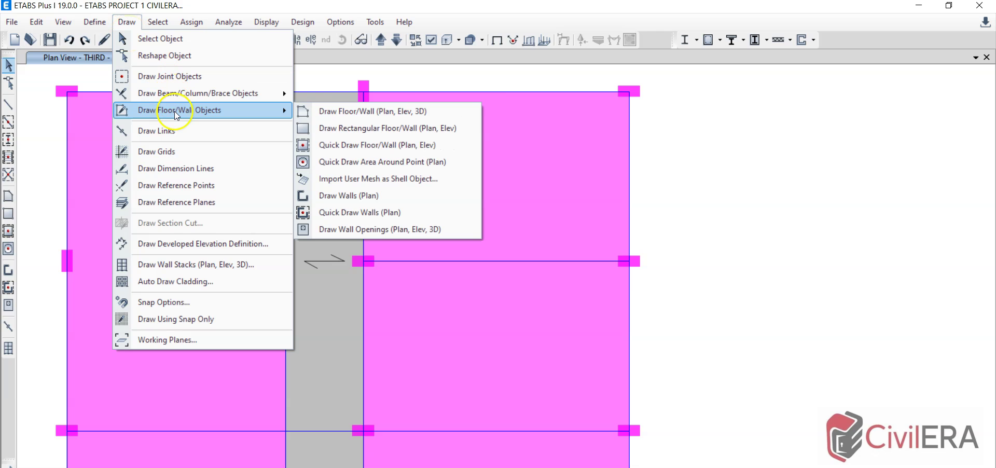
{"action": "left_click", "coordinate": [339, 110]}
{"action": "left_click_drag", "start_coordinate": [471, 262], "coordinate": [443, 125]}
{"action": "left_click", "coordinate": [573, 141]}
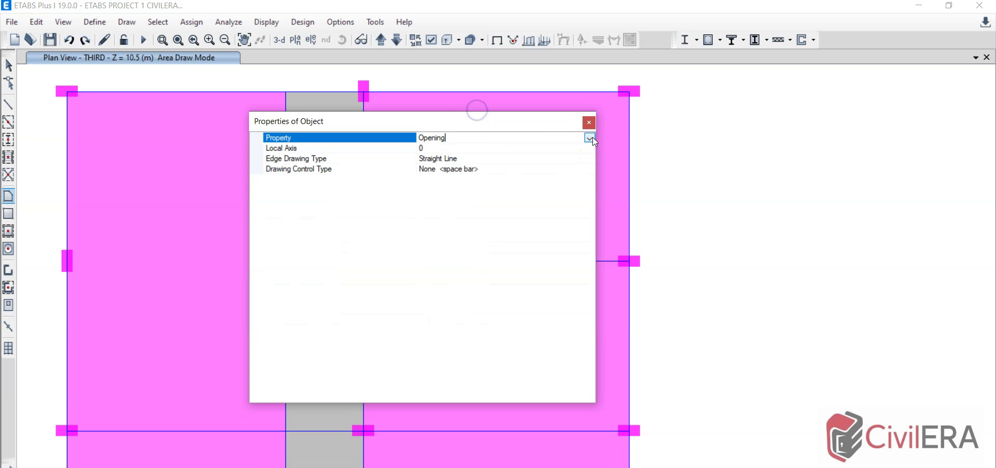
{"action": "left_click", "coordinate": [590, 138]}
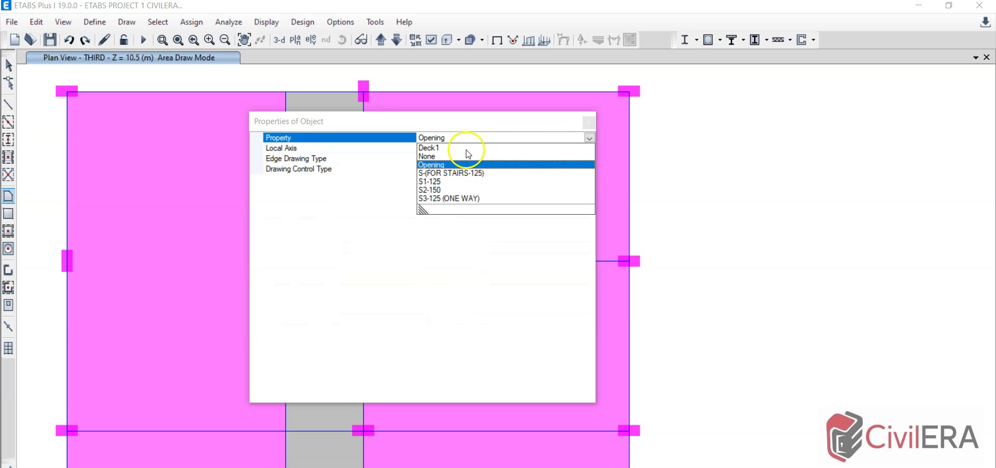
{"action": "left_click", "coordinate": [434, 165]}
{"action": "left_click_drag", "start_coordinate": [431, 123], "coordinate": [364, 225]}
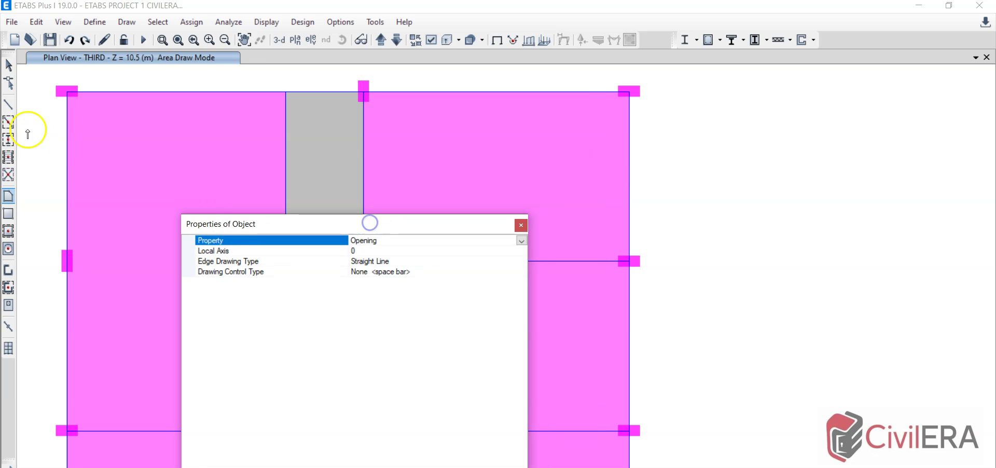
- Draw a rectangular opening about 1.25 m by 0.775 m at the top-left corner of the upper-left slab panel and leave drawing mode
{"action": "left_click", "coordinate": [70, 94]}
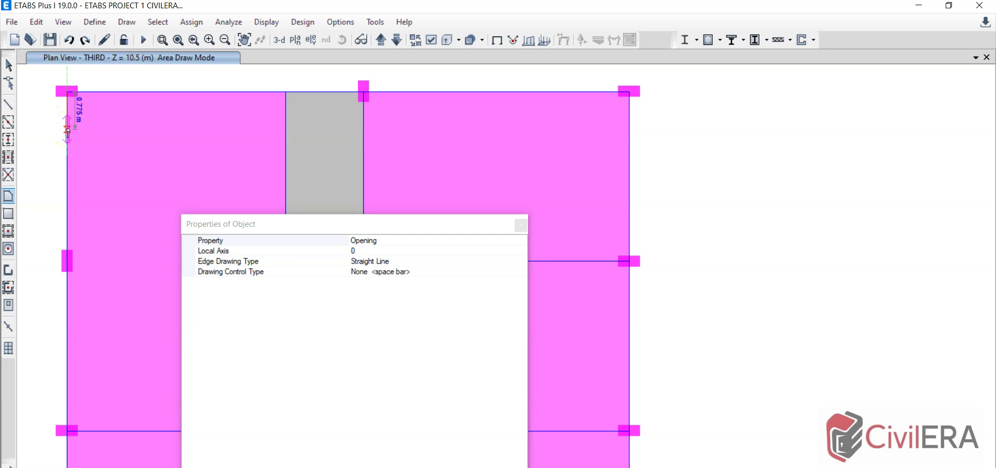
{"action": "left_click", "coordinate": [67, 130]}
{"action": "left_click", "coordinate": [127, 129]}
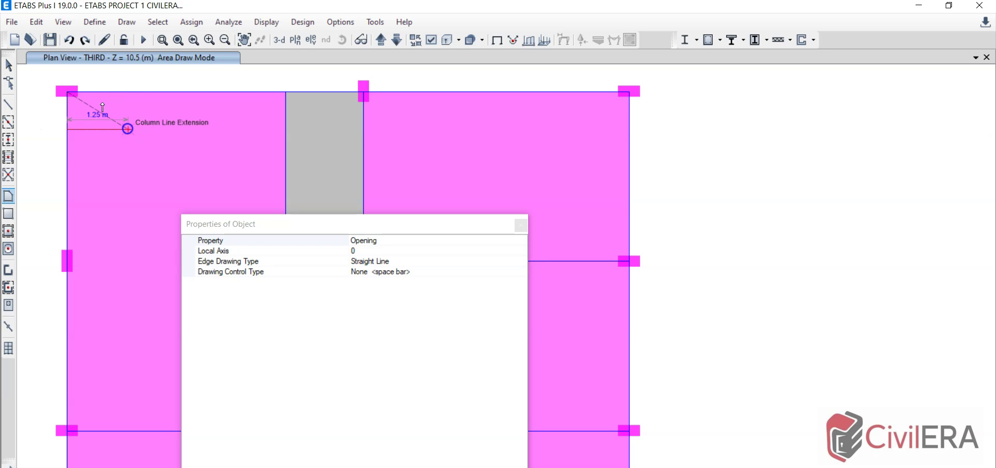
{"action": "double_click", "coordinate": [128, 92]}
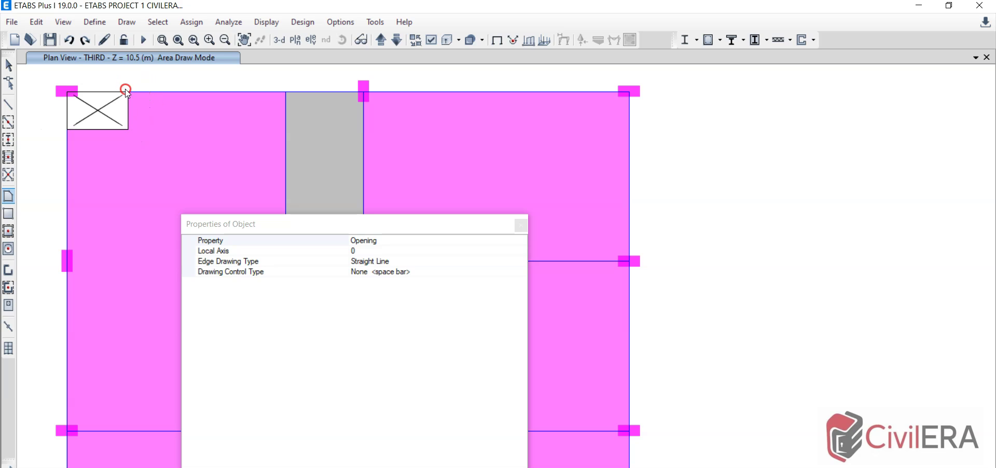
{"action": "left_click", "coordinate": [521, 225]}
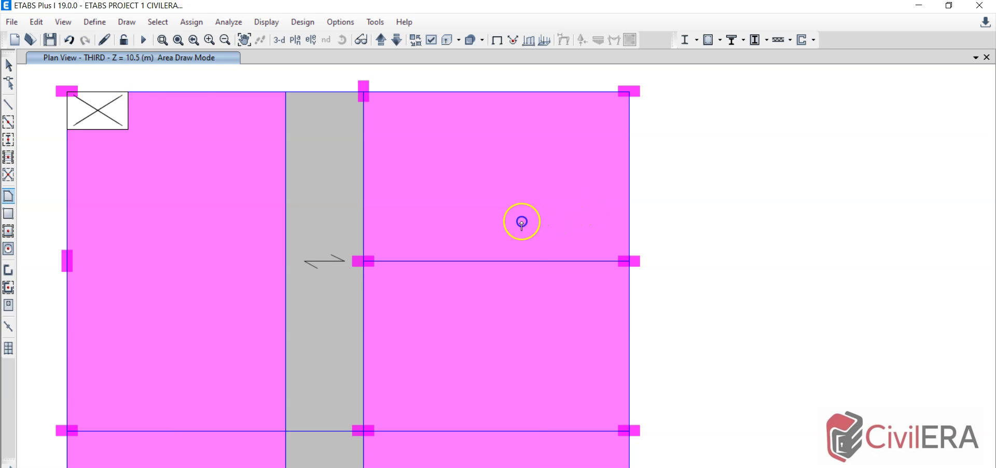
{"action": "left_click", "coordinate": [9, 65]}
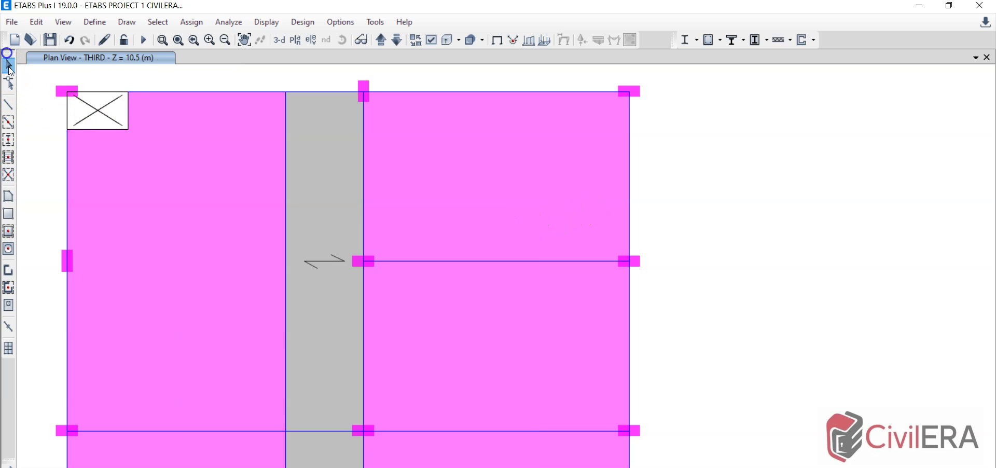
- Replicate the opening once with dx 1 m and dy -0.5 m, and delete the original at the slab corner
{"action": "left_click", "coordinate": [97, 110]}
{"action": "left_click", "coordinate": [45, 24]}
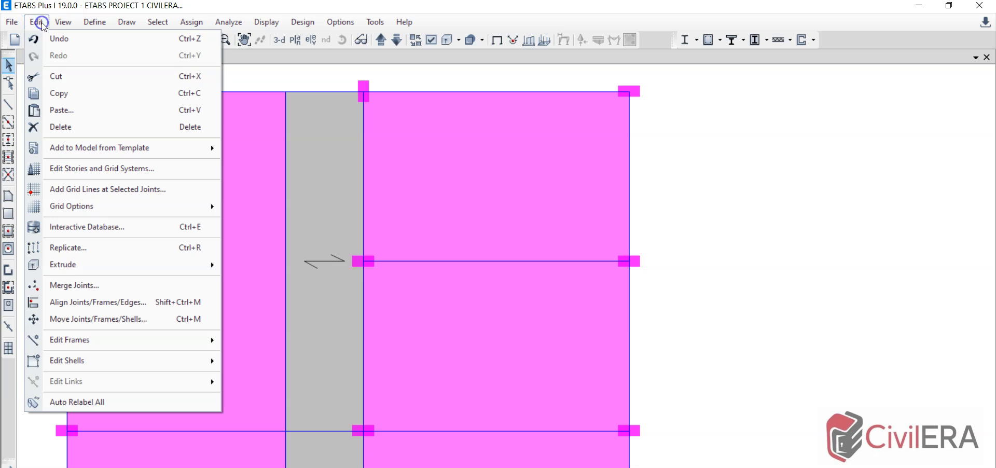
{"action": "left_click", "coordinate": [96, 247]}
{"action": "double_click", "coordinate": [482, 198]}
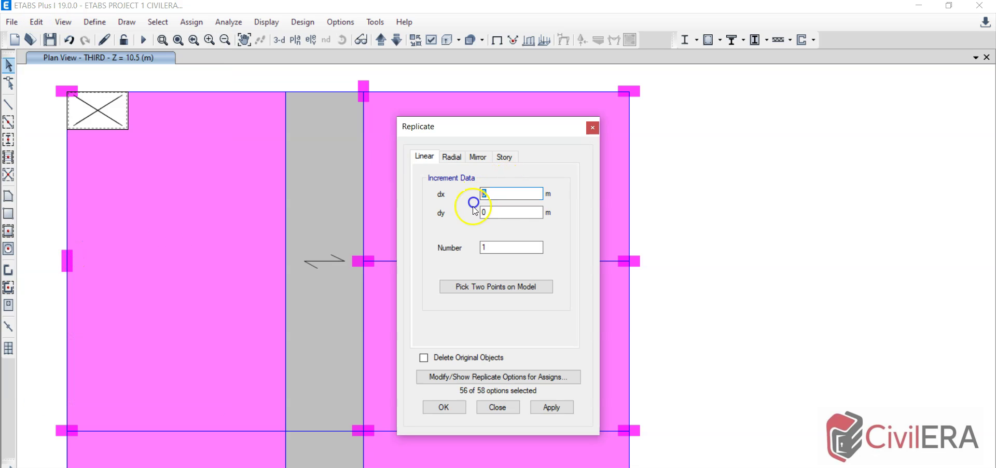
{"action": "type", "text": "1"}
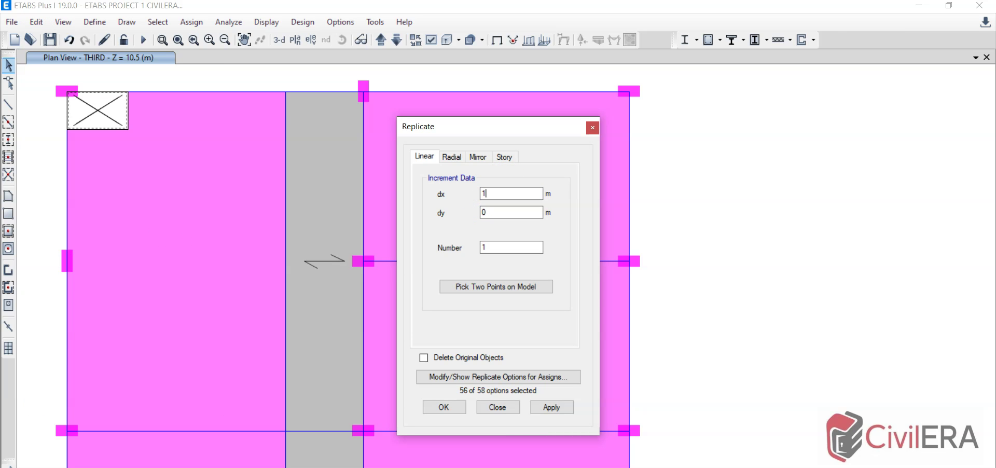
{"action": "double_click", "coordinate": [513, 212]}
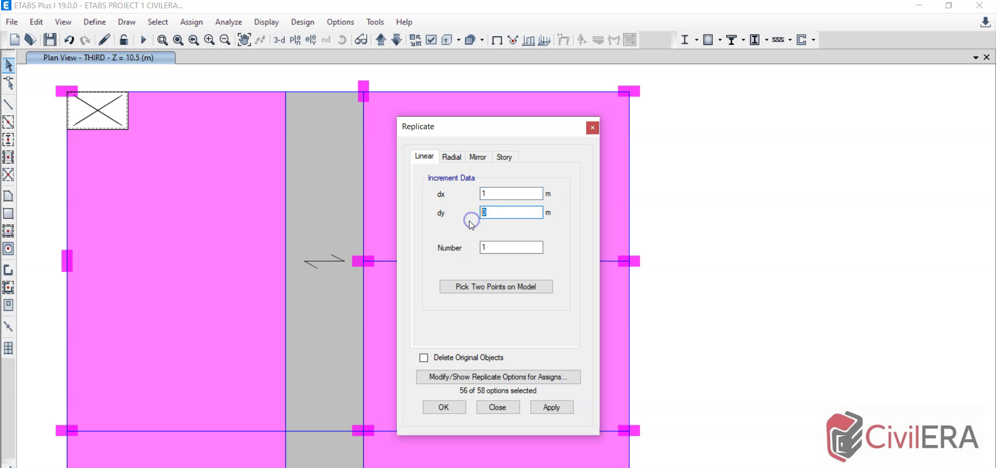
{"action": "type", "text": "-0.5"}
{"action": "left_click", "coordinate": [550, 407]}
{"action": "left_click", "coordinate": [97, 115]}
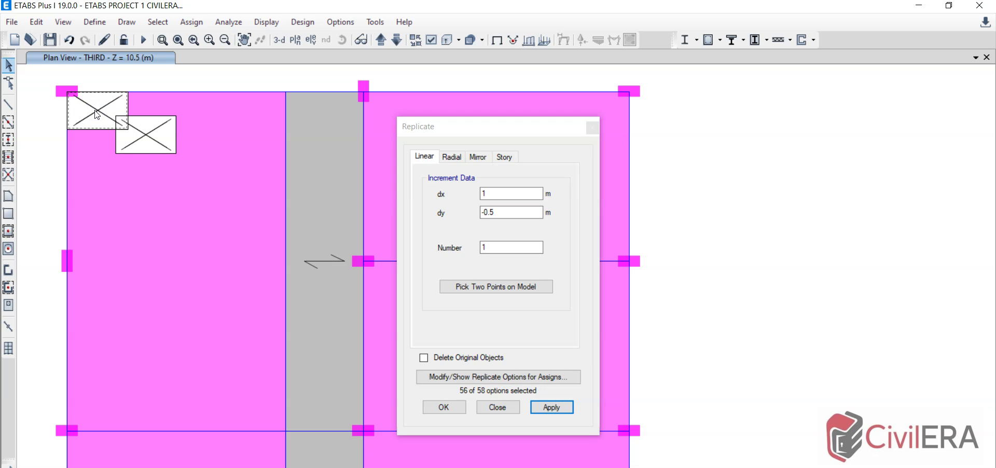
{"action": "key", "text": "Delete"}
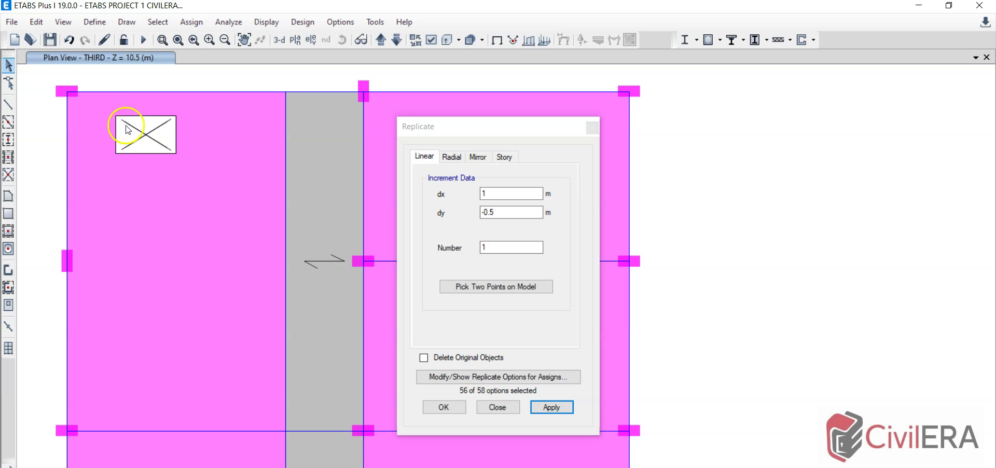
- Select the upper-left slab panel surrounding the replicated opening
{"action": "left_click", "coordinate": [144, 133]}
{"action": "left_click", "coordinate": [111, 115]}
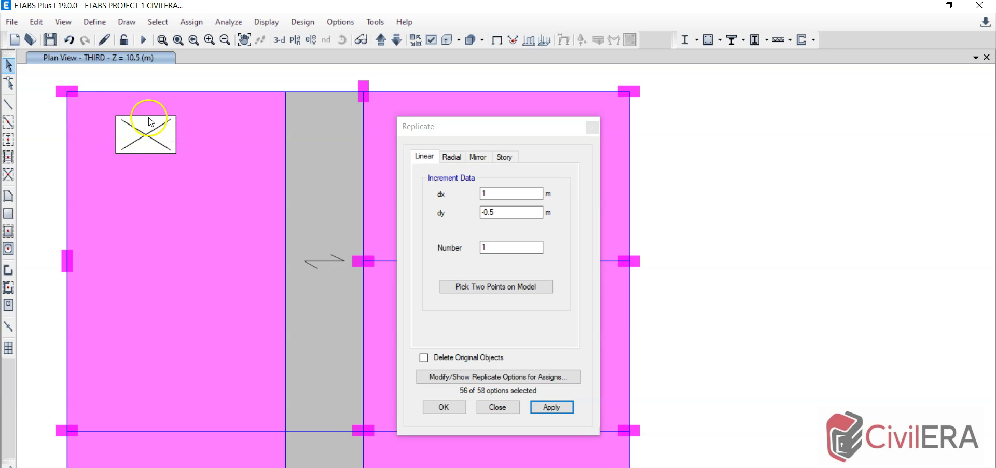
{"action": "left_click", "coordinate": [88, 129]}
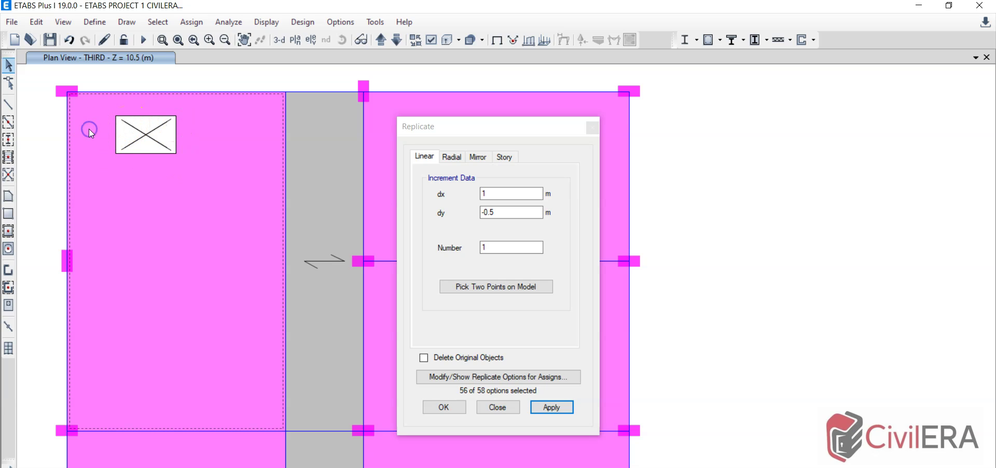
{"action": "left_click", "coordinate": [89, 129]}
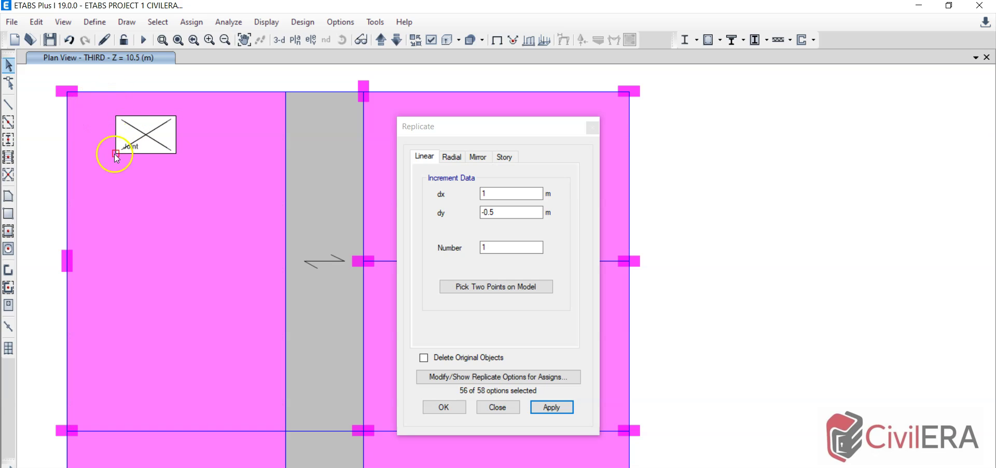
{"action": "left_click", "coordinate": [92, 173]}
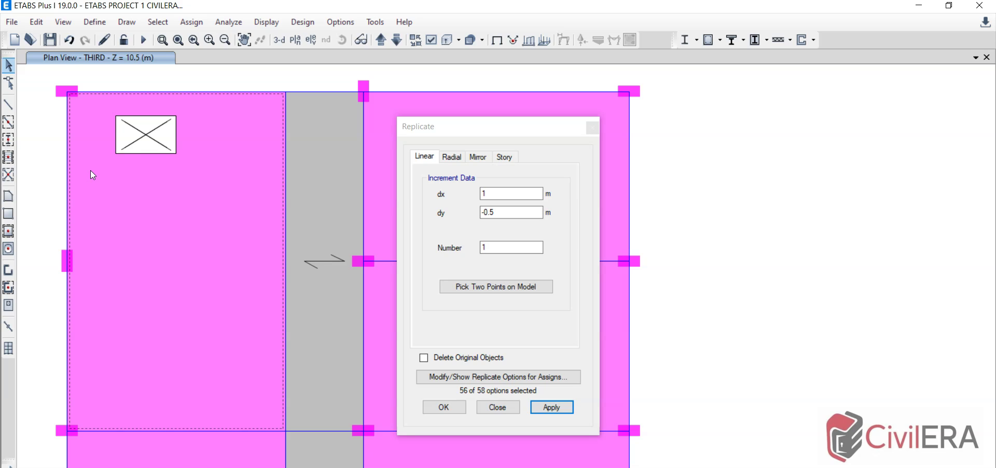
{"action": "left_click", "coordinate": [88, 105]}
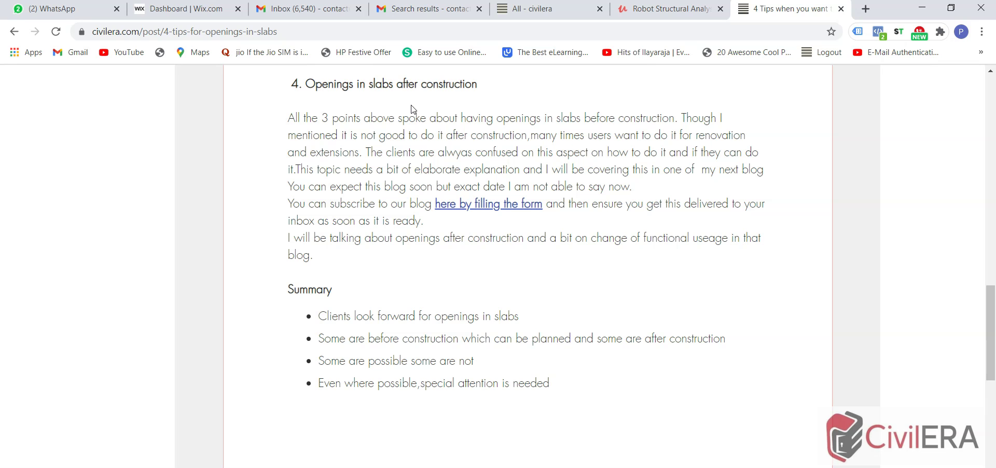
- In the browser, go from the openings-in-slabs blog post to the CivilERA Contact us page and view its enquiry form and contact details
{"action": "scroll", "coordinate": [411, 109], "scroll_direction": "up", "scroll_amount": 15}
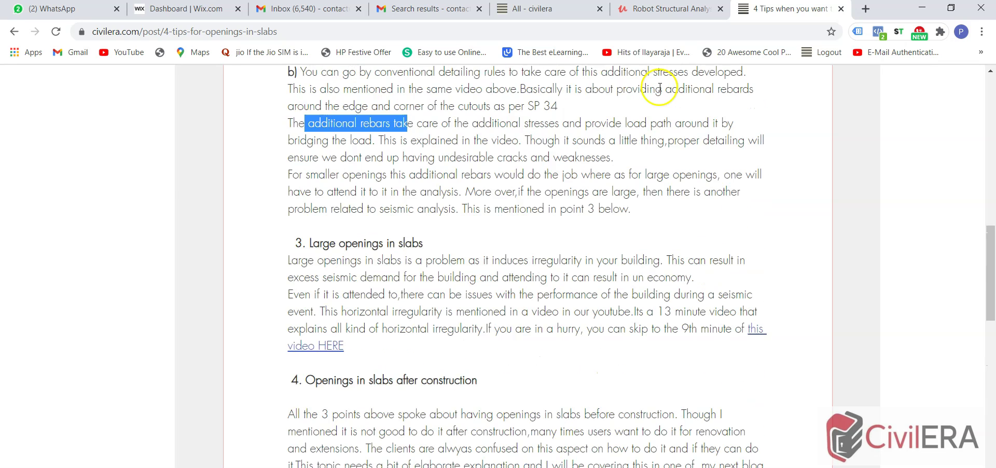
{"action": "left_click", "coordinate": [755, 103]}
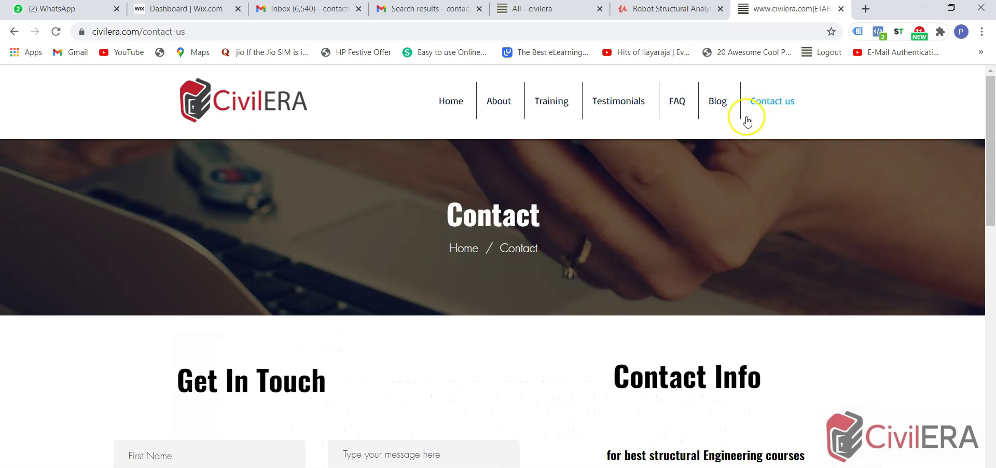
{"action": "scroll", "coordinate": [707, 162], "scroll_direction": "down", "scroll_amount": 4}
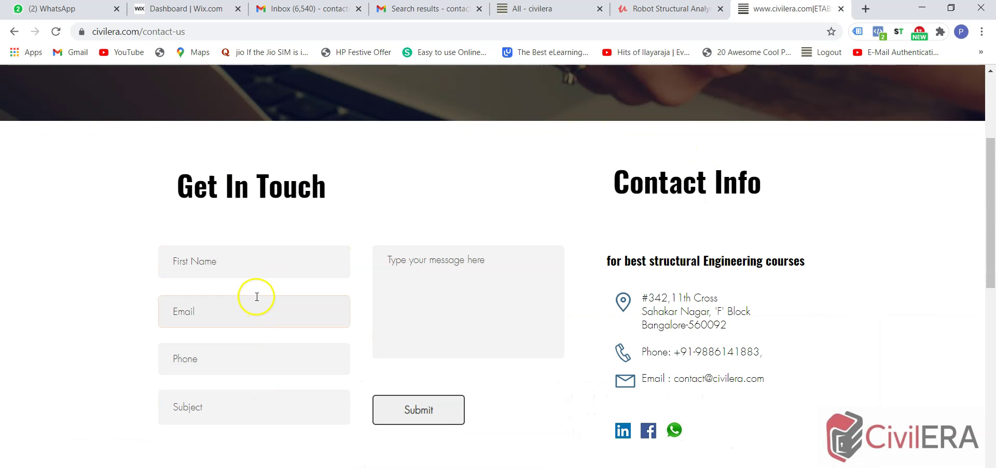
{"action": "scroll", "coordinate": [569, 228], "scroll_direction": "up", "scroll_amount": 4}
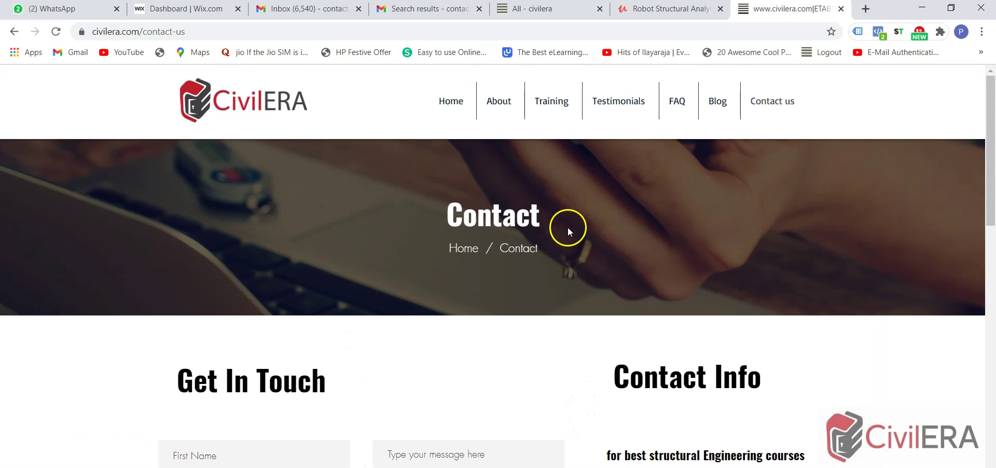
{"action": "left_click", "coordinate": [631, 116]}
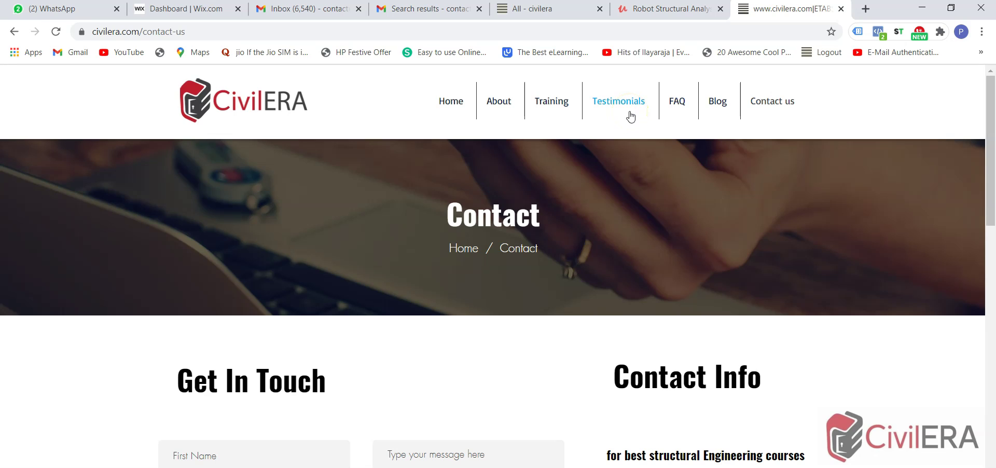